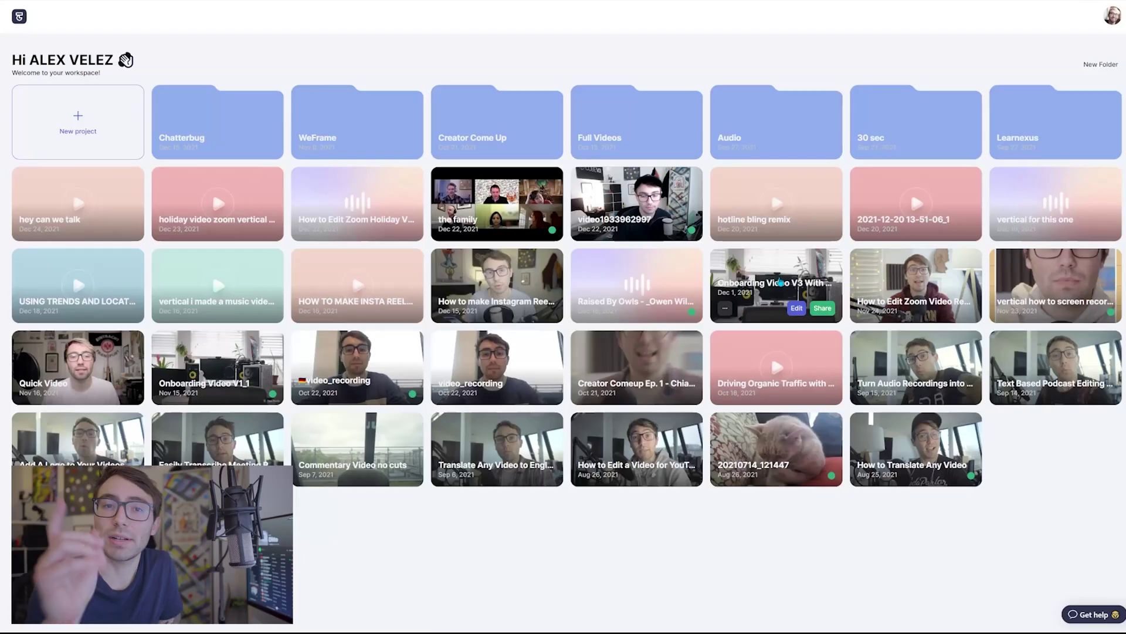
Step: Start a new project, retrying once from the dashboard, and choose to record new footage
{"action": "left_click", "coordinate": [73, 122]}
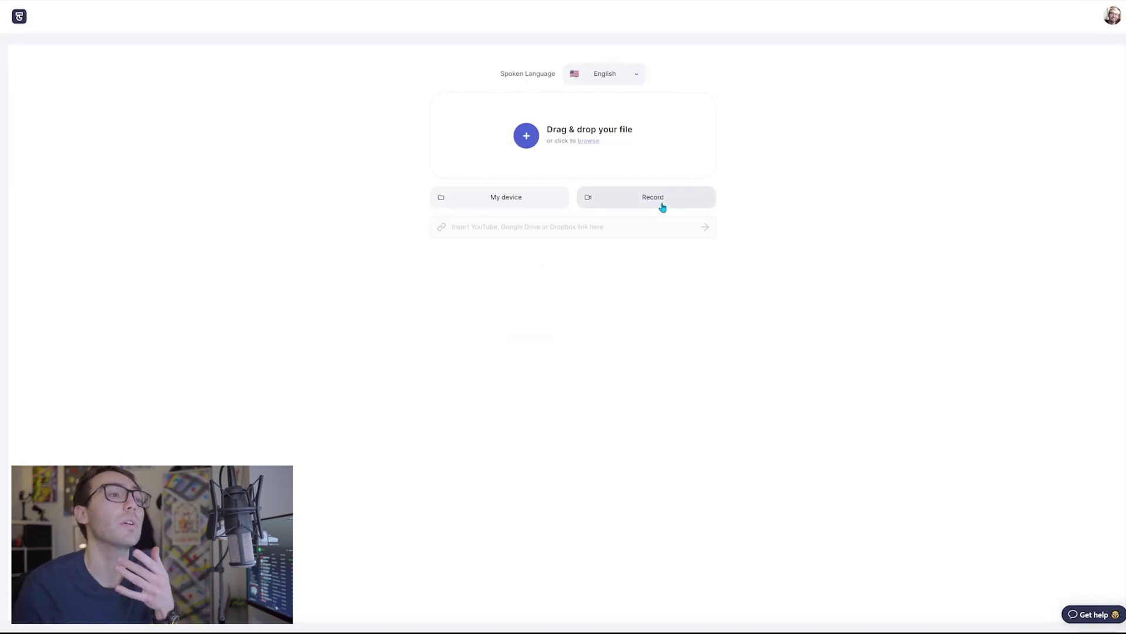
{"action": "left_click", "coordinate": [18, 20]}
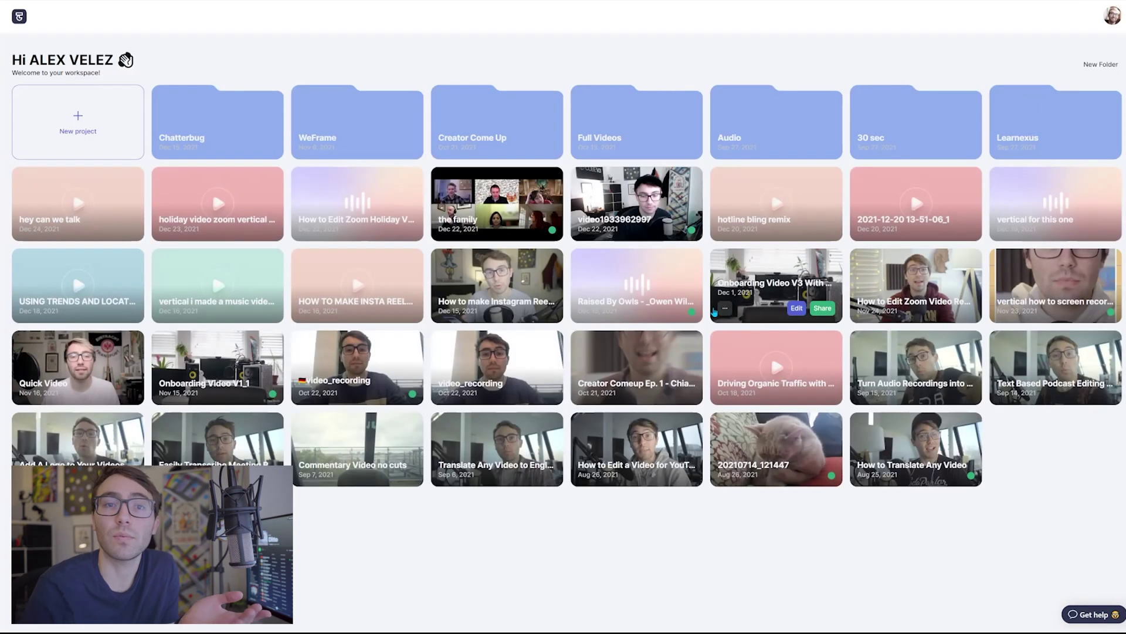
{"action": "left_click", "coordinate": [88, 134]}
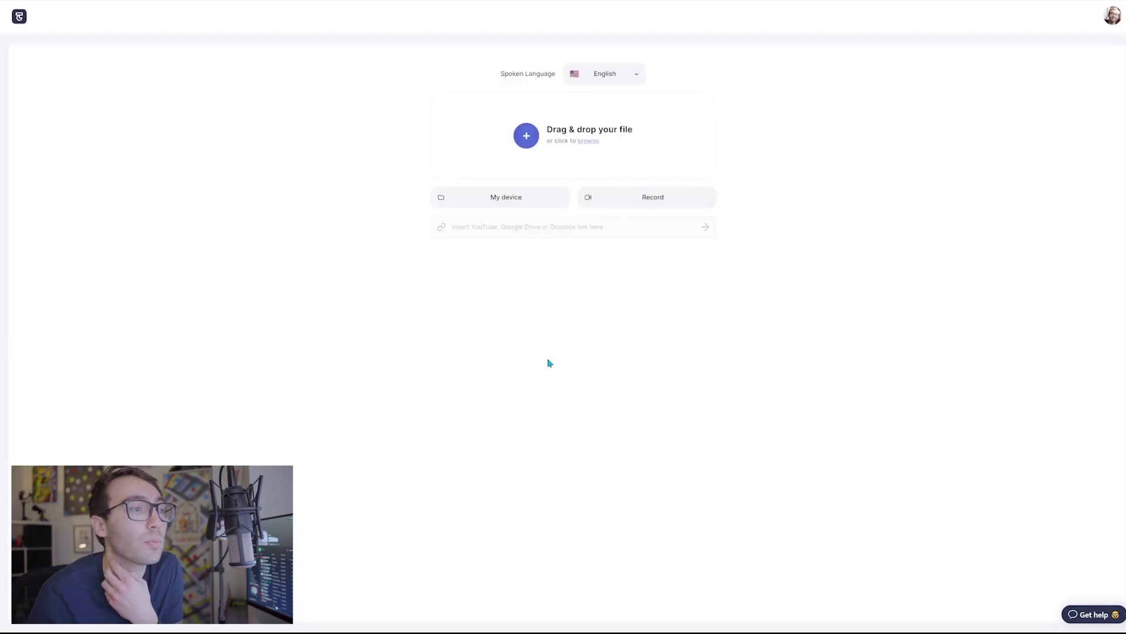
{"action": "left_click", "coordinate": [663, 203]}
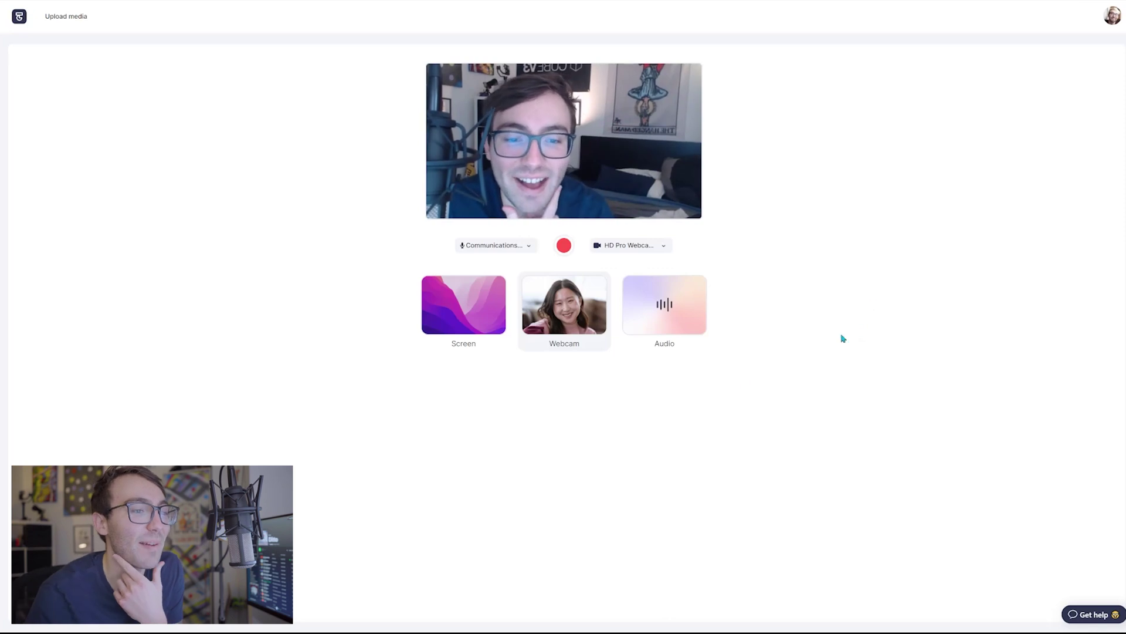
Step: Share Screen 1 as the source, keep the Communications microphone, and begin recording
{"action": "left_click", "coordinate": [452, 322]}
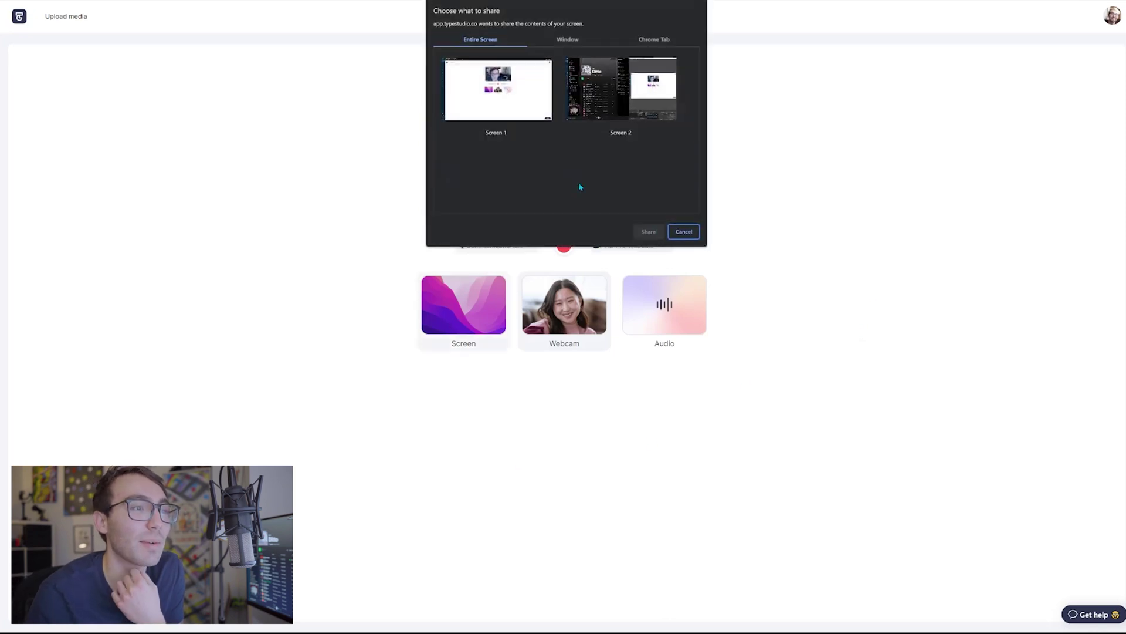
{"action": "left_click", "coordinate": [496, 108]}
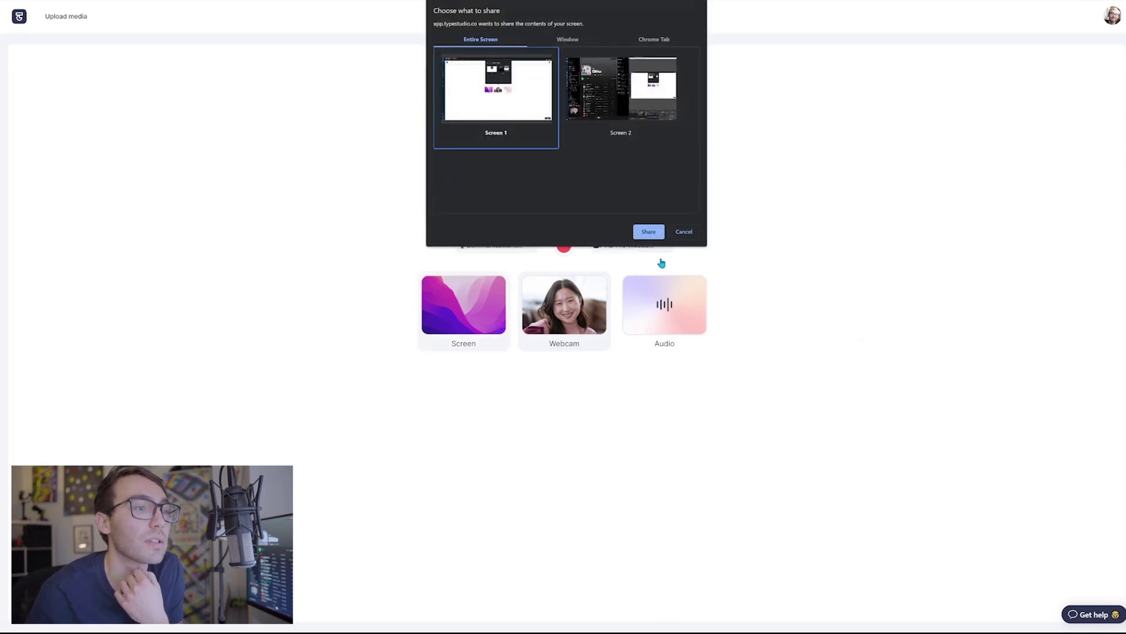
{"action": "left_click", "coordinate": [649, 232]}
{"action": "left_click", "coordinate": [496, 245]}
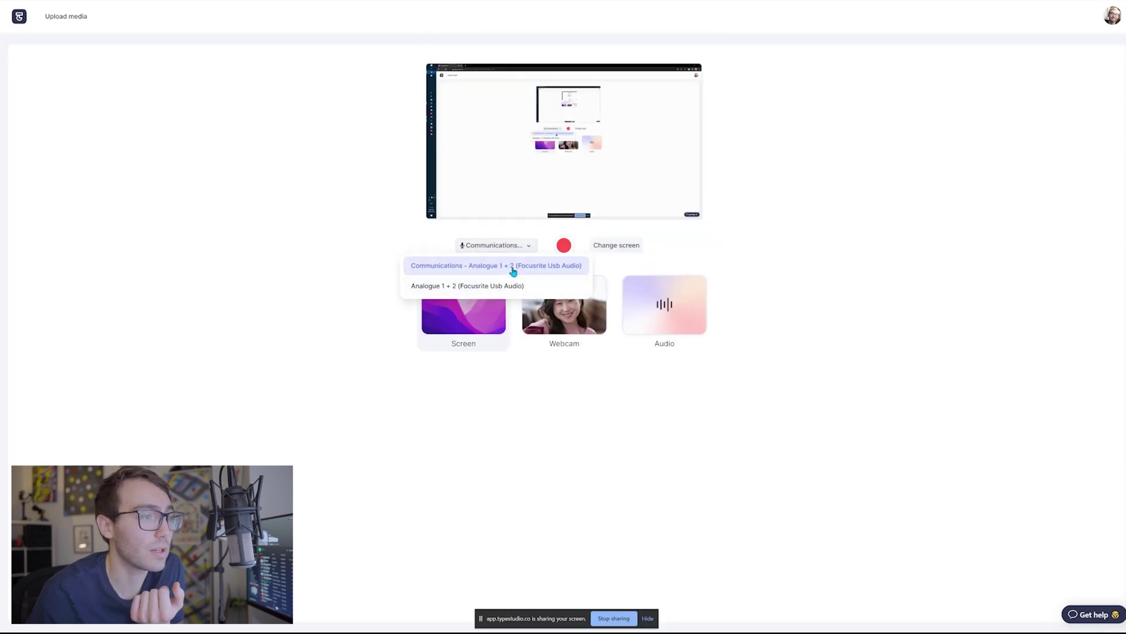
{"action": "left_click", "coordinate": [526, 266]}
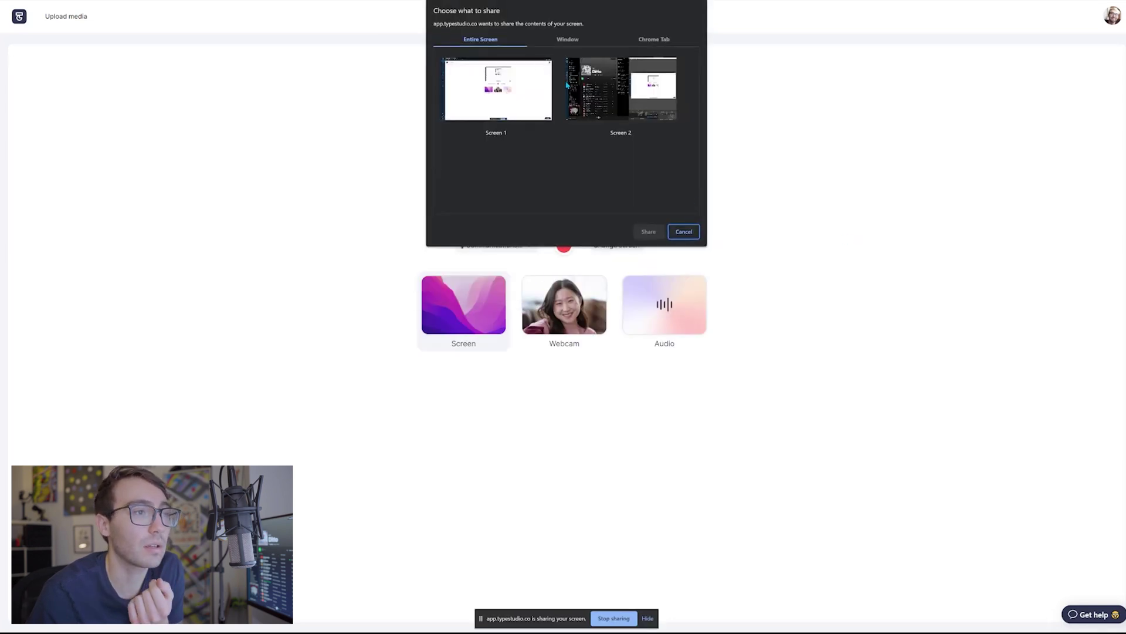
{"action": "key", "text": "Escape"}
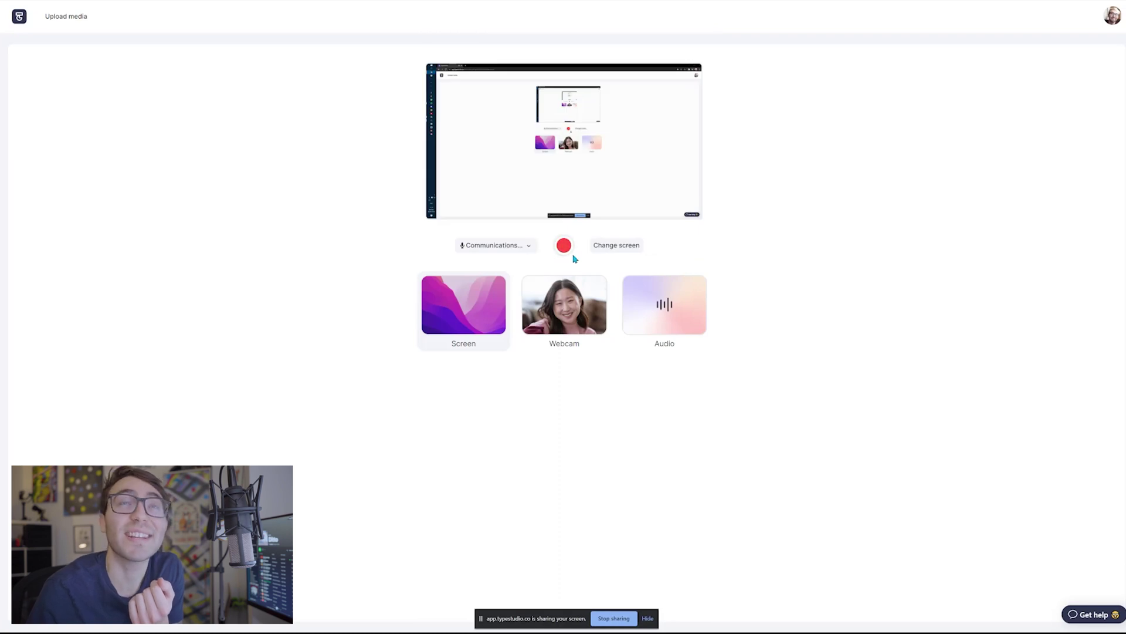
{"action": "left_click", "coordinate": [565, 246]}
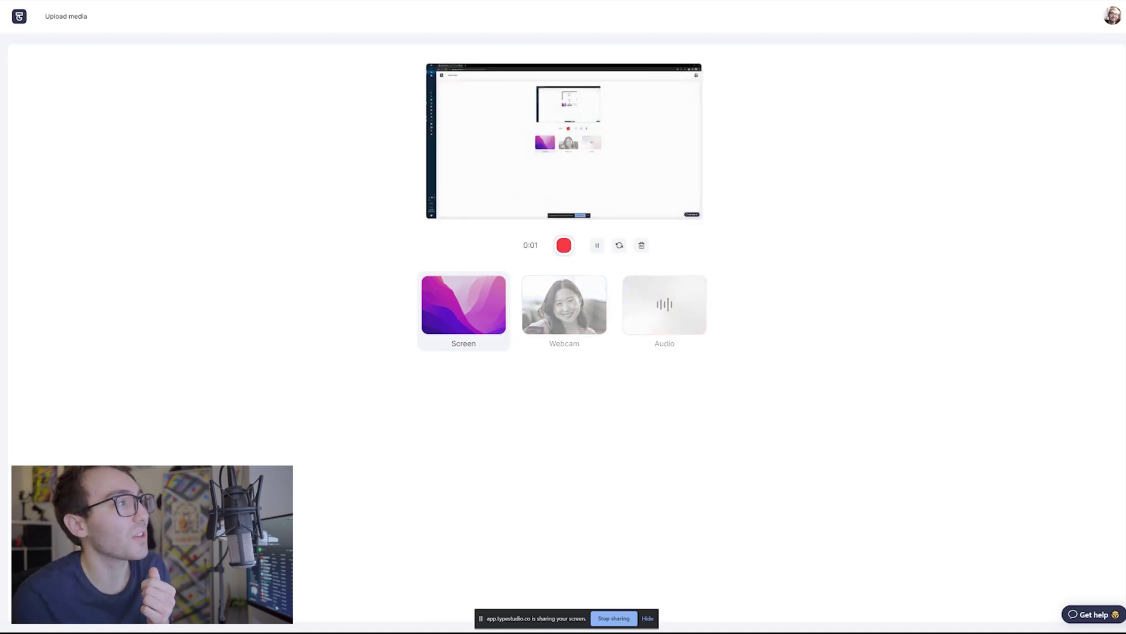
Step: Open a new Chrome tab and load YouTube from the bookmark
{"action": "key", "text": "ctrl+t"}
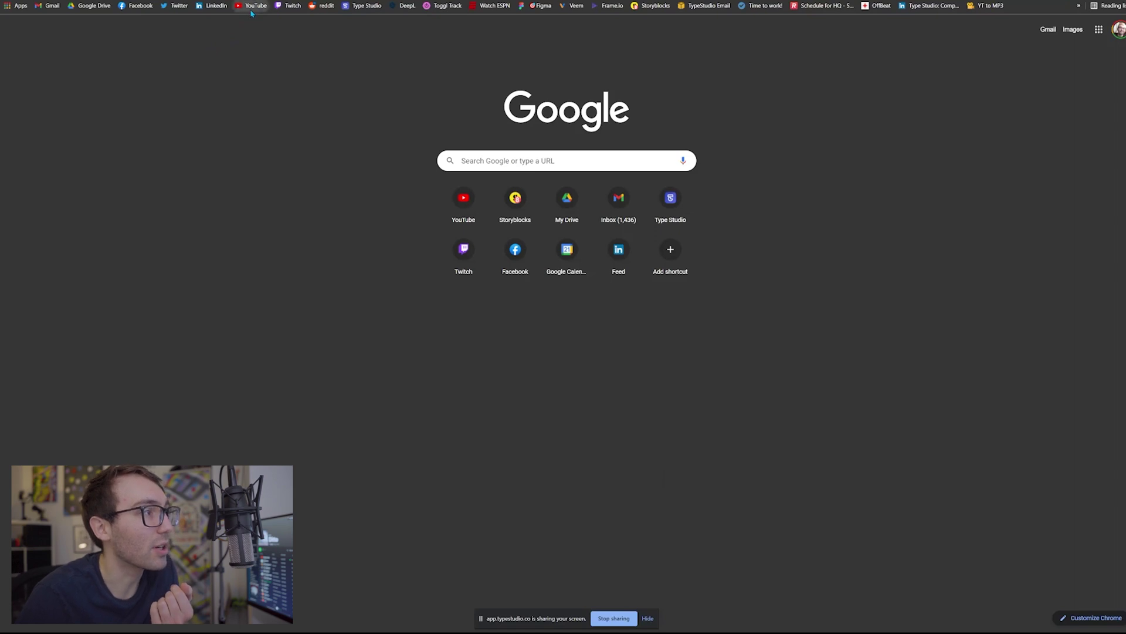
{"action": "left_click", "coordinate": [253, 7]}
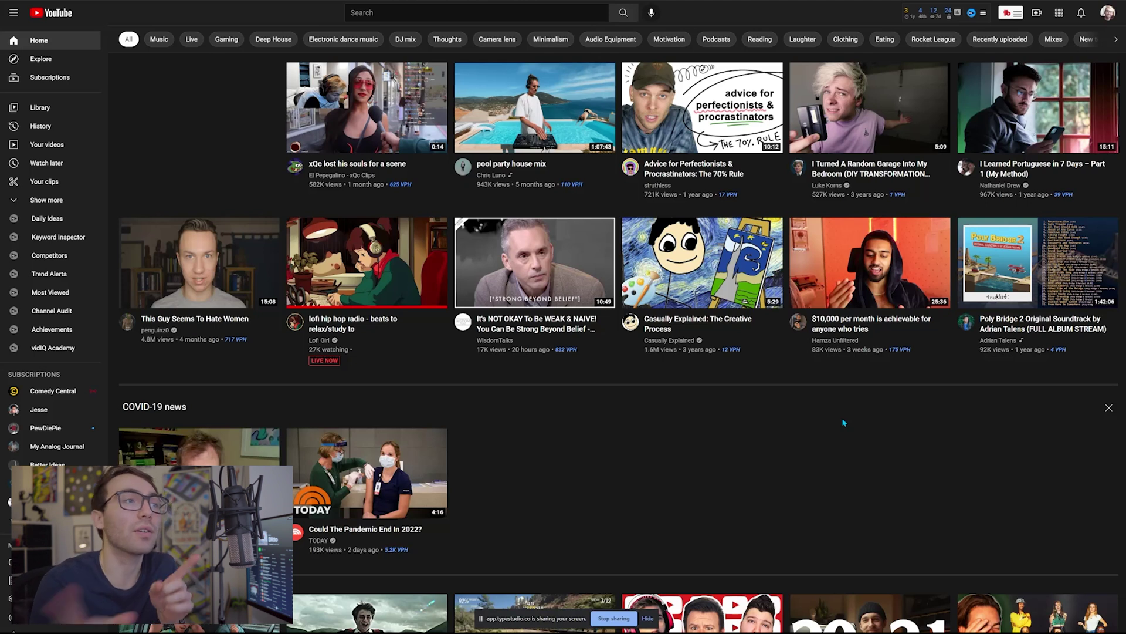
Step: Stop the 0:40 recording and confirm English so it transcribes as video_recording
{"action": "key", "text": "ctrl+Tab"}
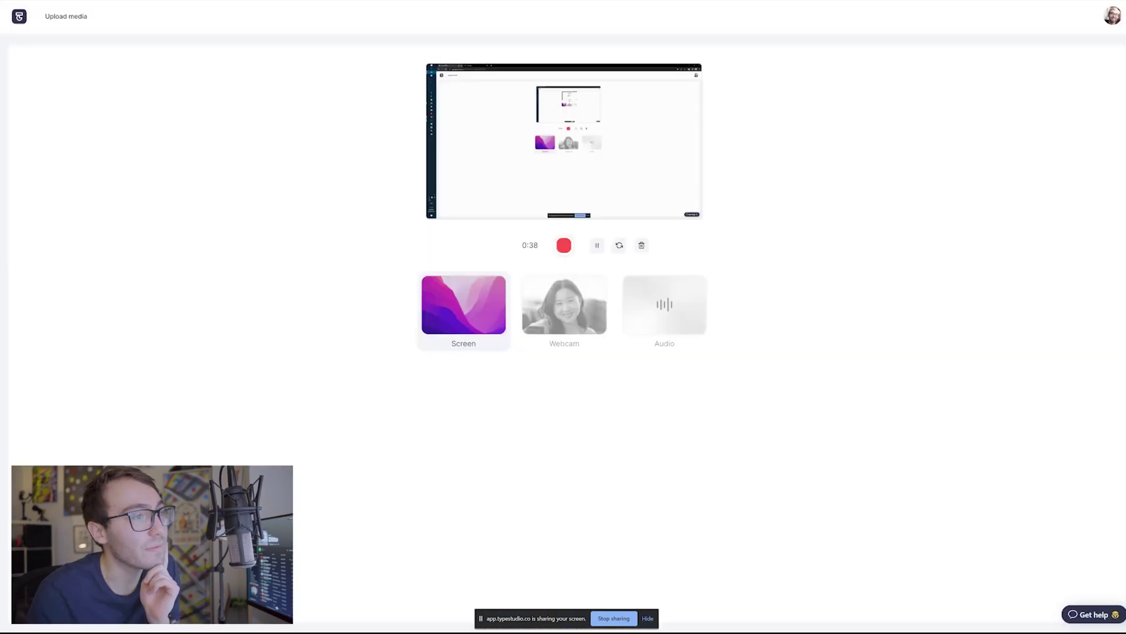
{"action": "left_click", "coordinate": [564, 246]}
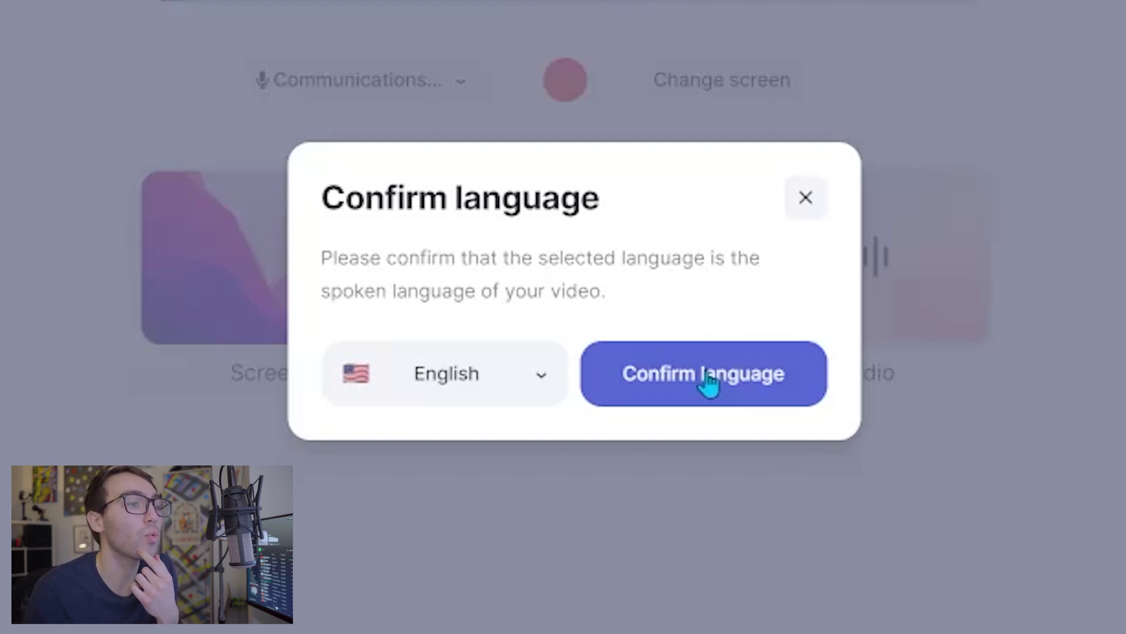
{"action": "left_click", "coordinate": [717, 392]}
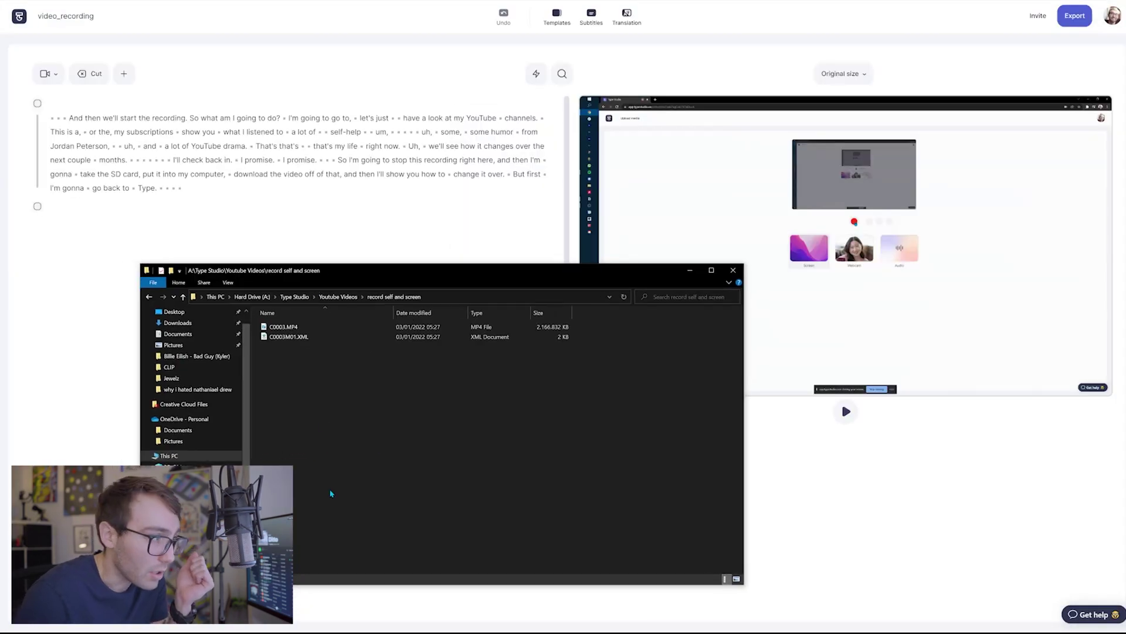
Step: Launch Adobe Media Encoder, queue C0003.MP4, and check the source folder's properties
{"action": "key", "text": "super"}
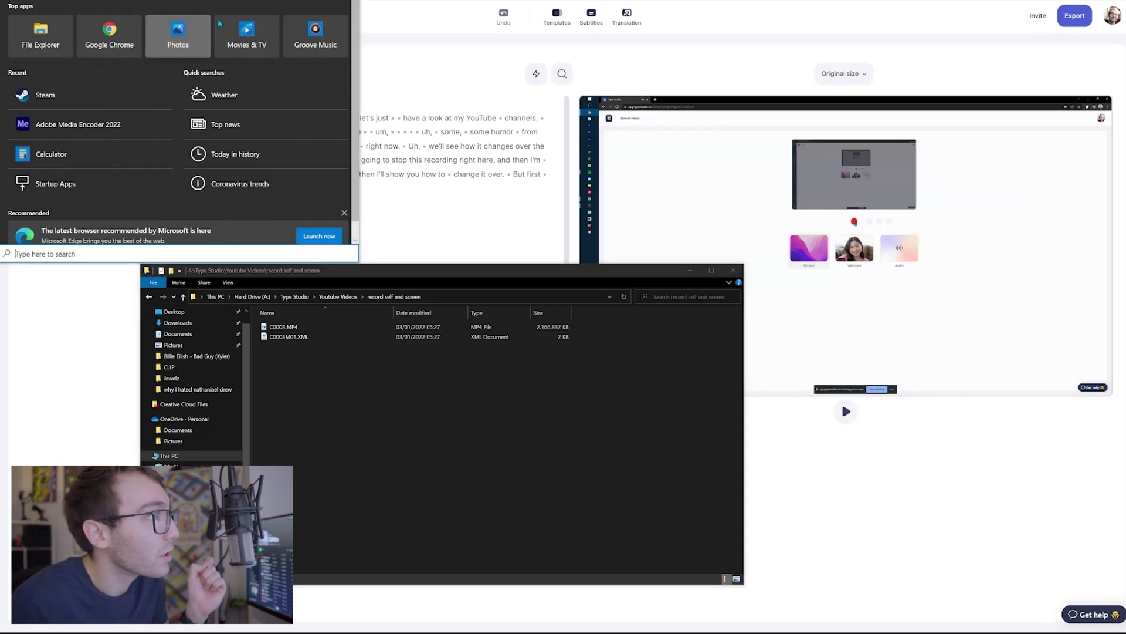
{"action": "left_click", "coordinate": [91, 132]}
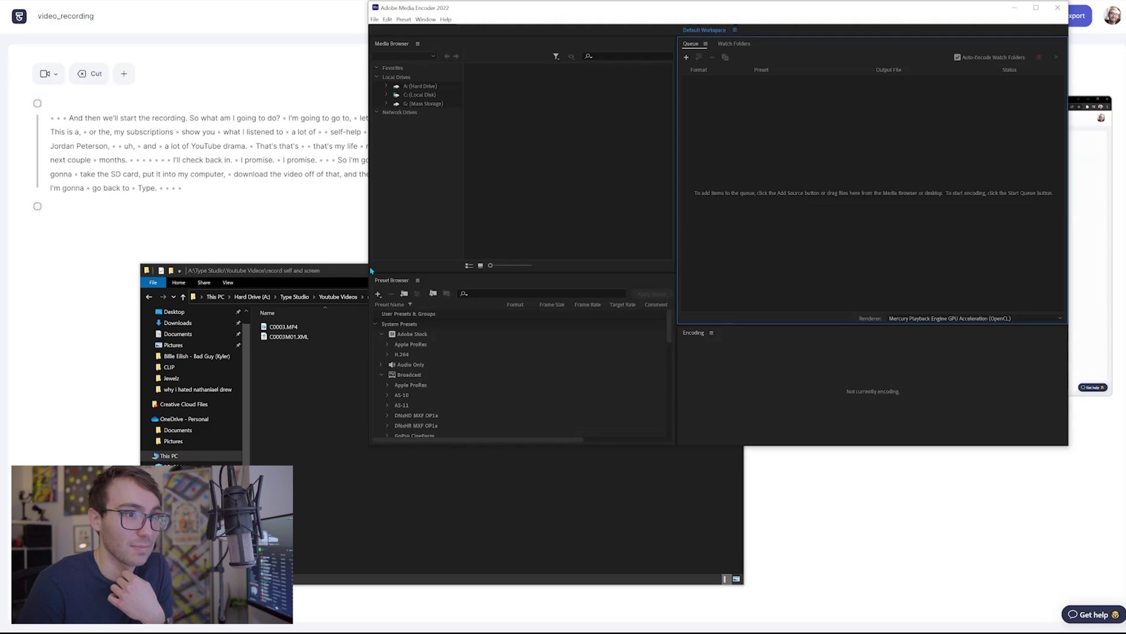
{"action": "left_click_drag", "start_coordinate": [283, 326], "coordinate": [927, 206]}
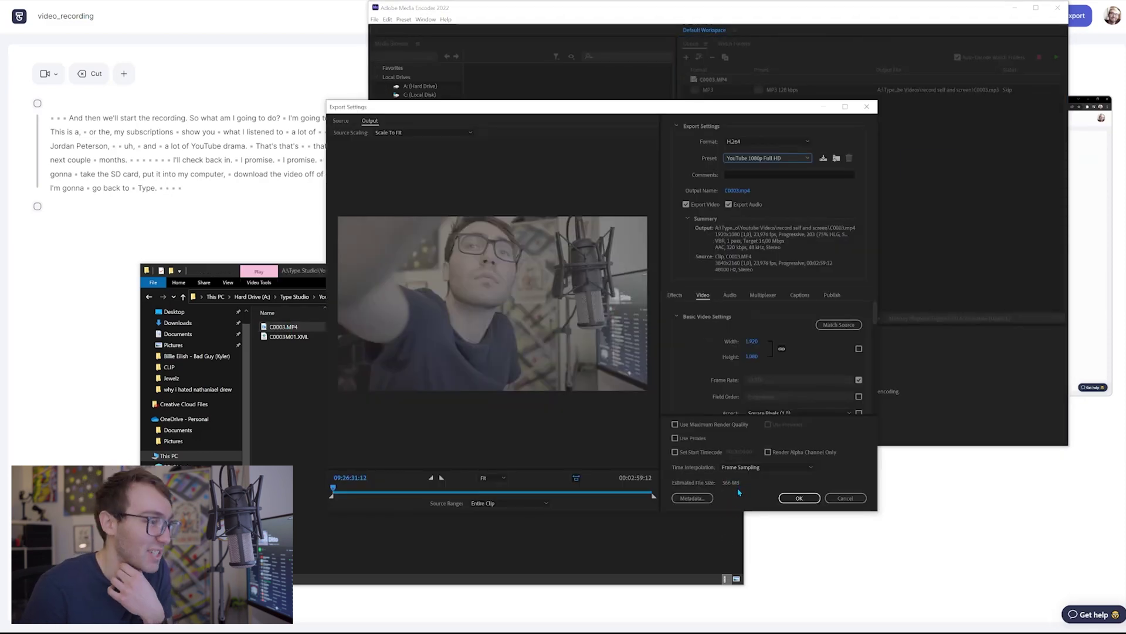
{"action": "left_click", "coordinate": [282, 381]}
{"action": "right_click", "coordinate": [311, 332]}
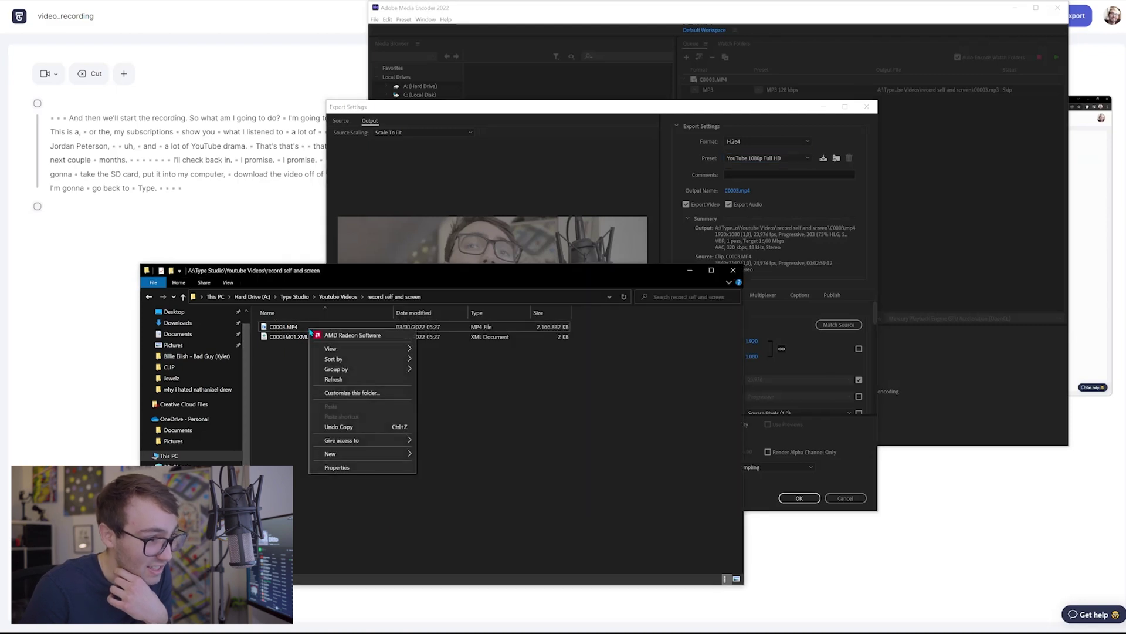
{"action": "left_click", "coordinate": [339, 467]}
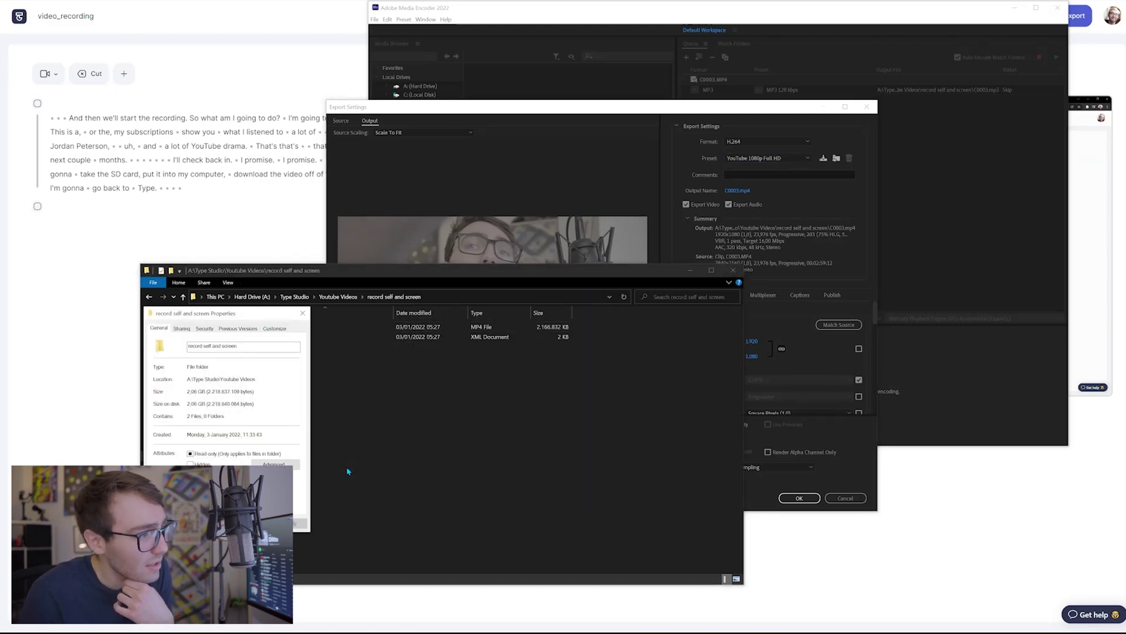
{"action": "left_click", "coordinate": [400, 394]}
Step: Export the queued clip to C0003_1.mp4 in the same folder and return to the editor
{"action": "left_click", "coordinate": [800, 122]}
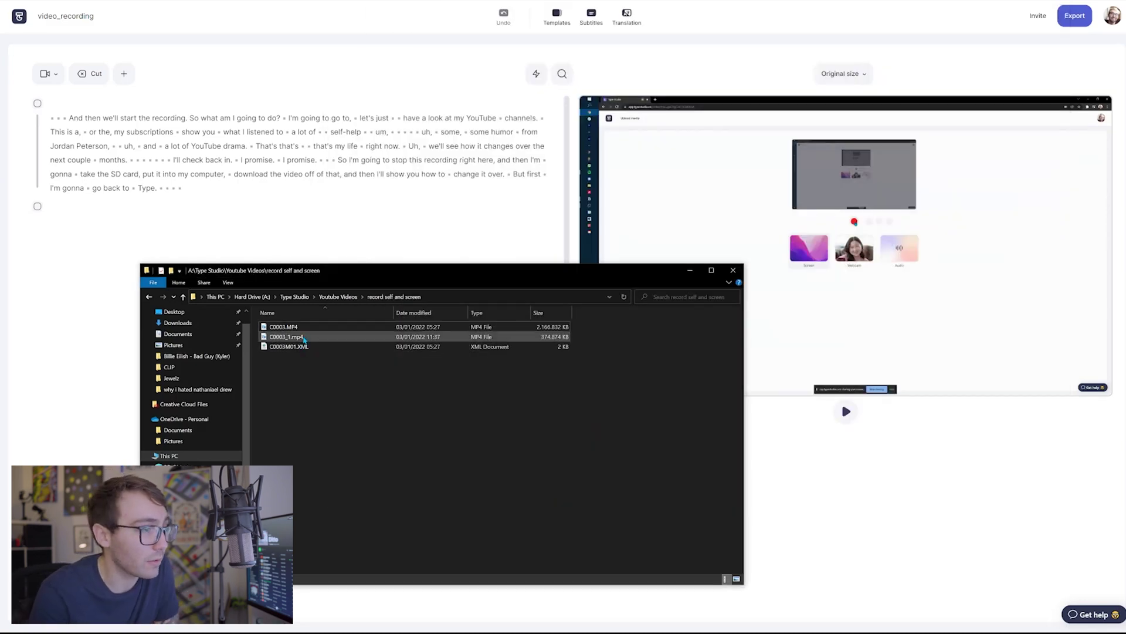
{"action": "left_click", "coordinate": [311, 336]}
{"action": "left_click_drag", "start_coordinate": [328, 274], "coordinate": [818, 216]}
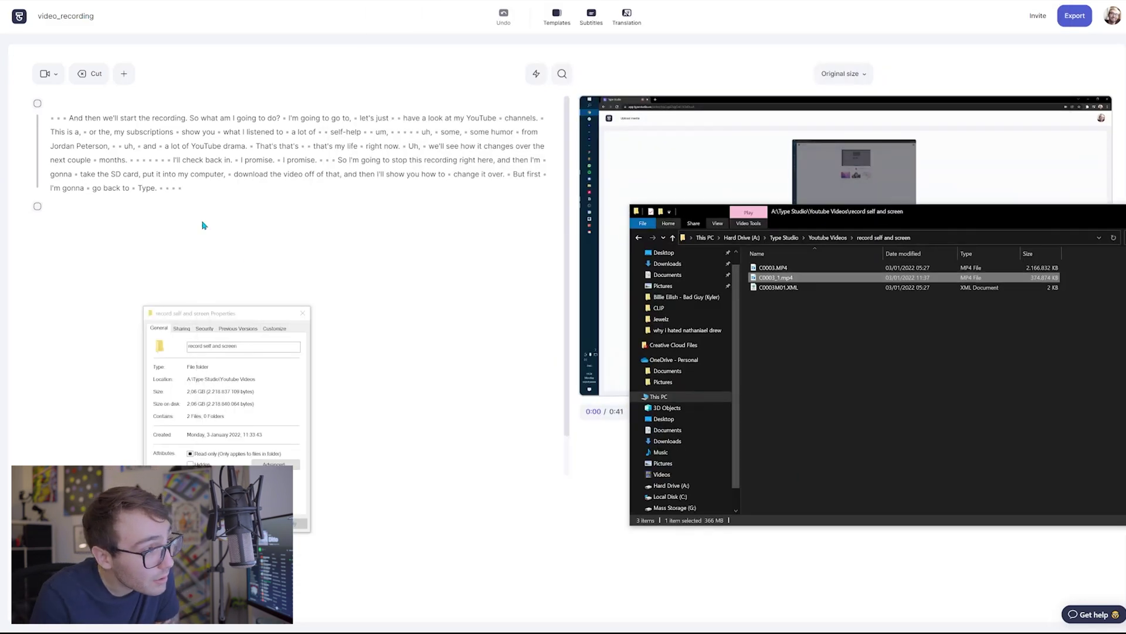
{"action": "left_click", "coordinate": [303, 312]}
{"action": "left_click", "coordinate": [154, 255]}
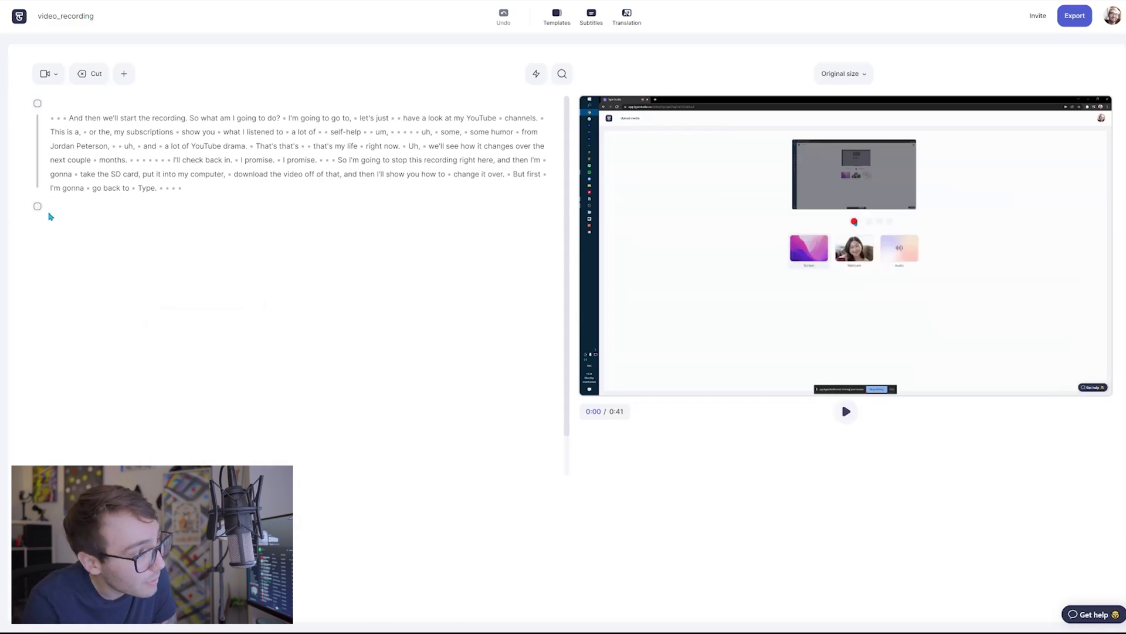
Step: Drop C0003_1.mp4 from Explorer into the Add media area below the transcript
{"action": "left_click", "coordinate": [74, 210]}
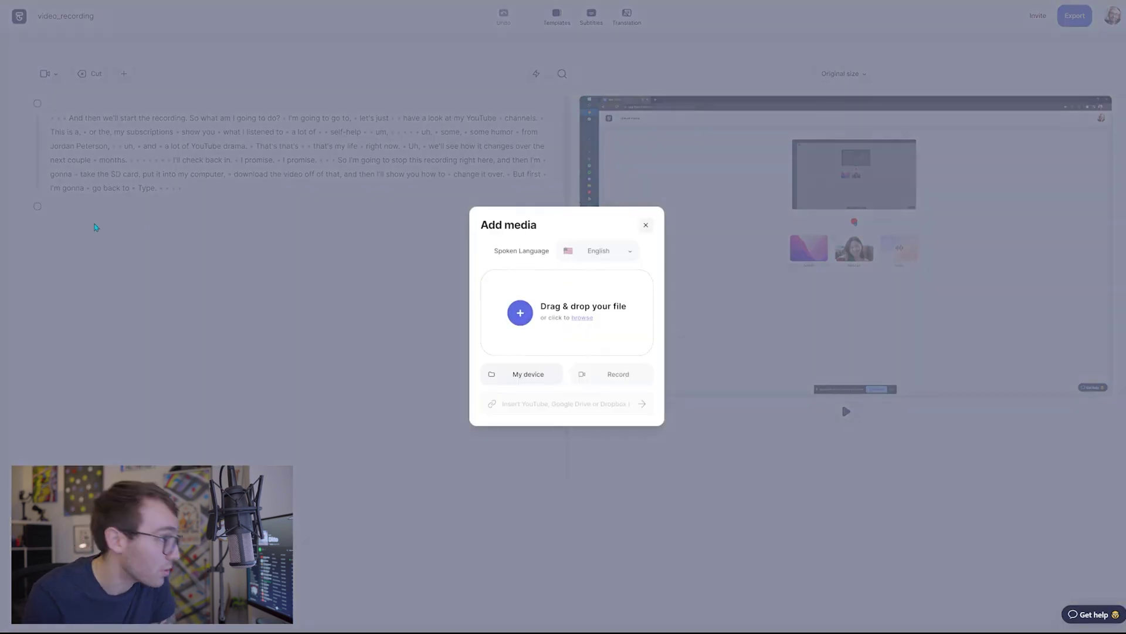
{"action": "key", "text": "alt+Tab"}
{"action": "left_click_drag", "start_coordinate": [785, 280], "coordinate": [515, 309]}
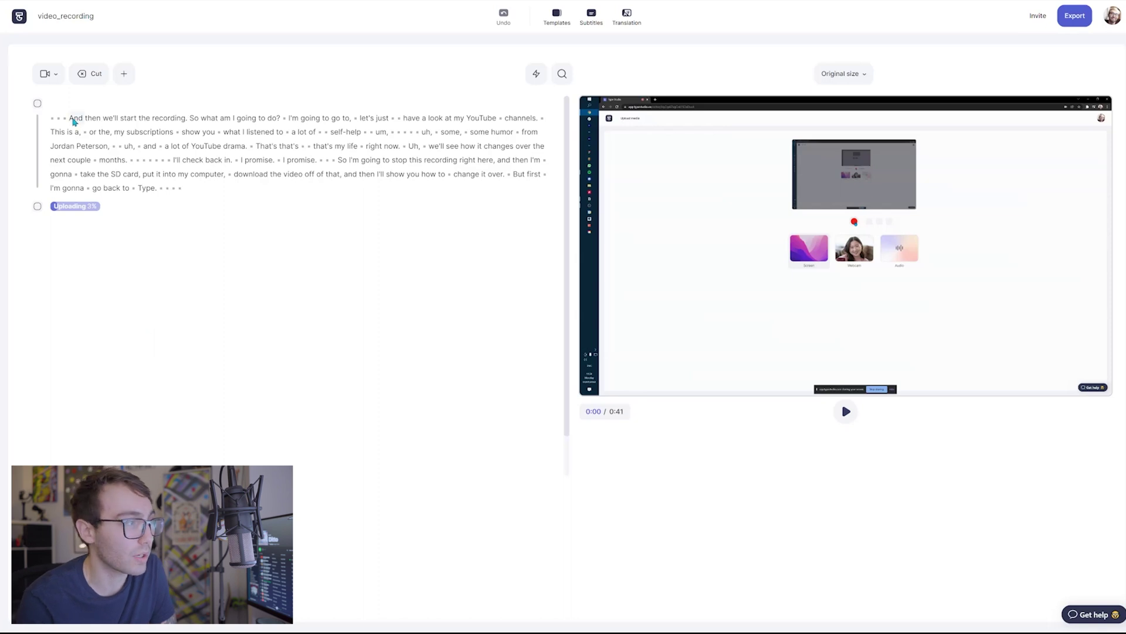
{"action": "left_click", "coordinate": [303, 131]}
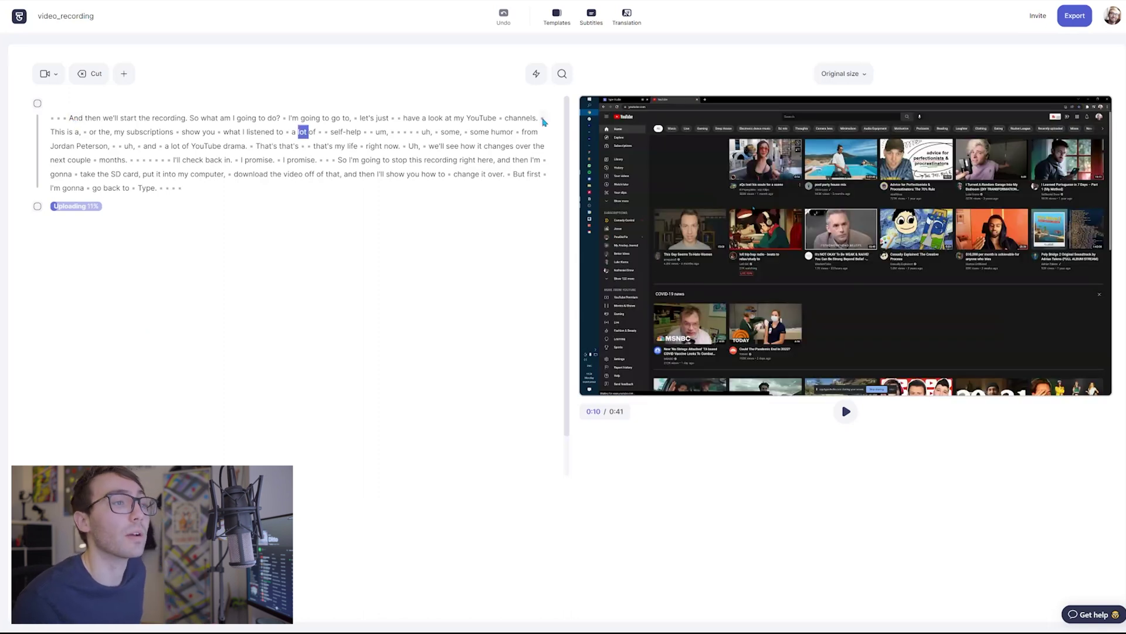
Step: Delete the transcript's opening sentence, trimming the video from 0:41 to 0:35
{"action": "left_click", "coordinate": [543, 119]}
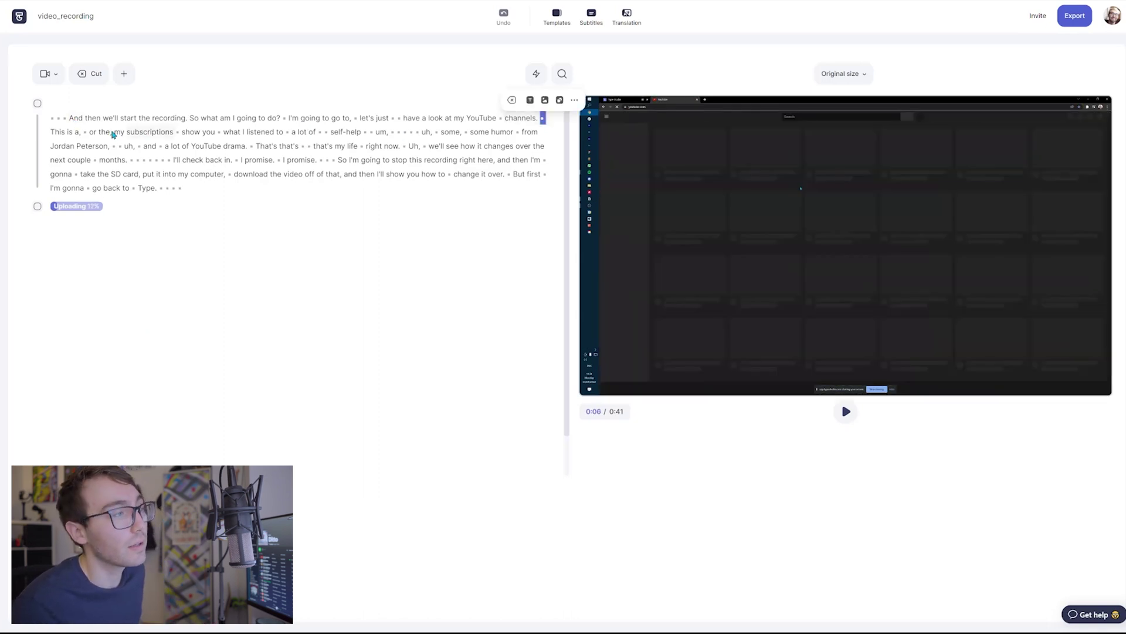
{"action": "left_click", "coordinate": [55, 121], "text": "shift"}
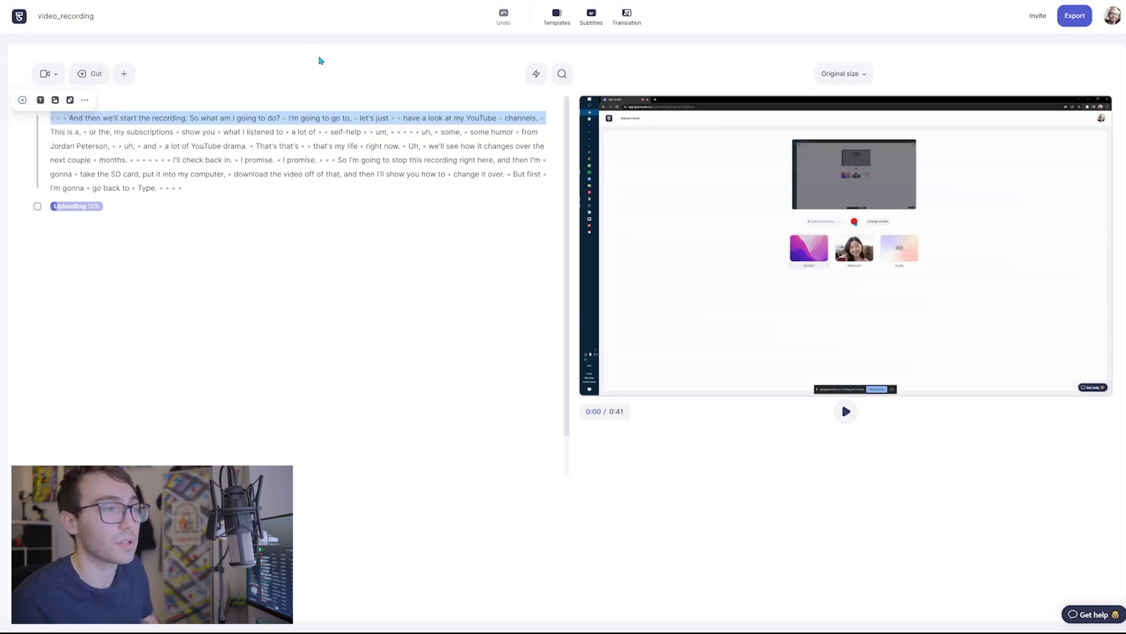
{"action": "key", "text": "BackSpace"}
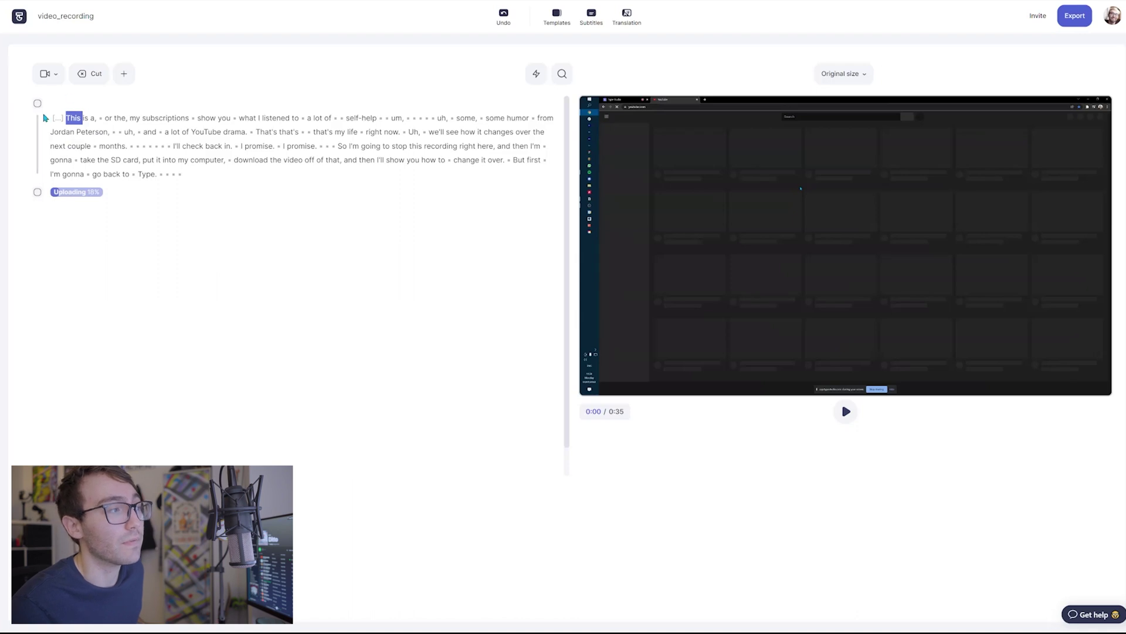
{"action": "mouse_move", "coordinate": [62, 120]}
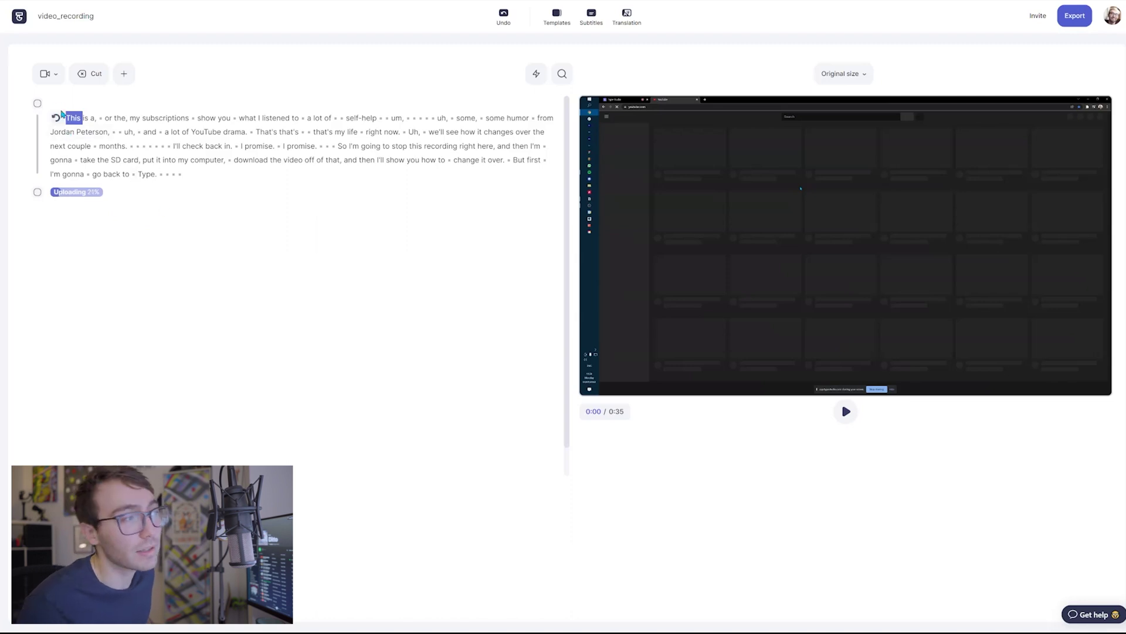
{"action": "left_click", "coordinate": [58, 118]}
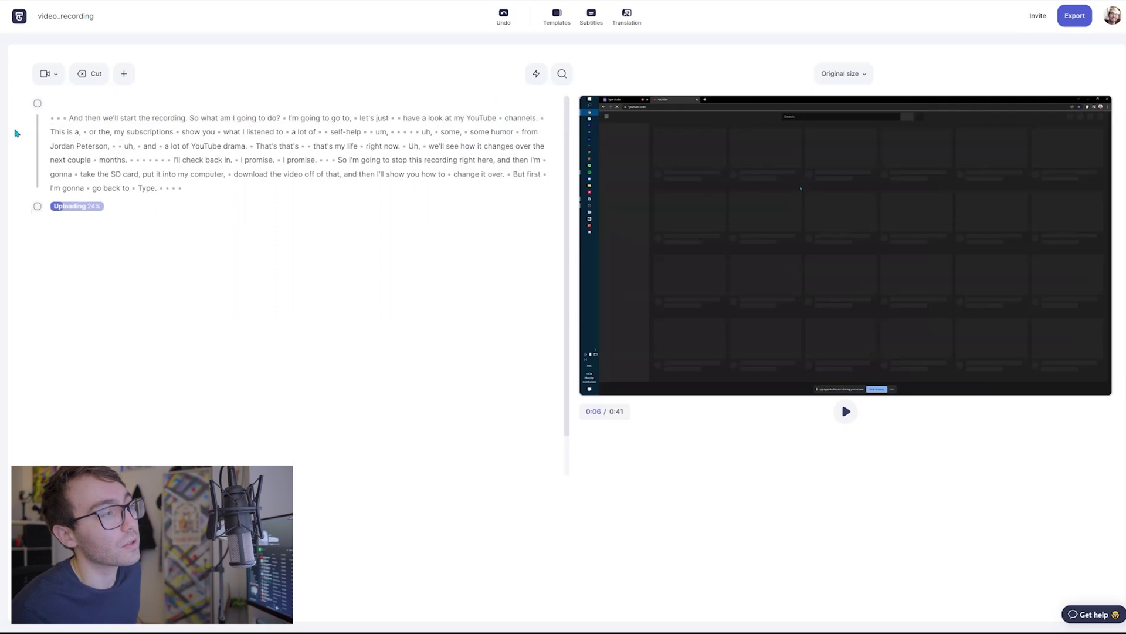
{"action": "left_click_drag", "start_coordinate": [63, 120], "coordinate": [543, 117]}
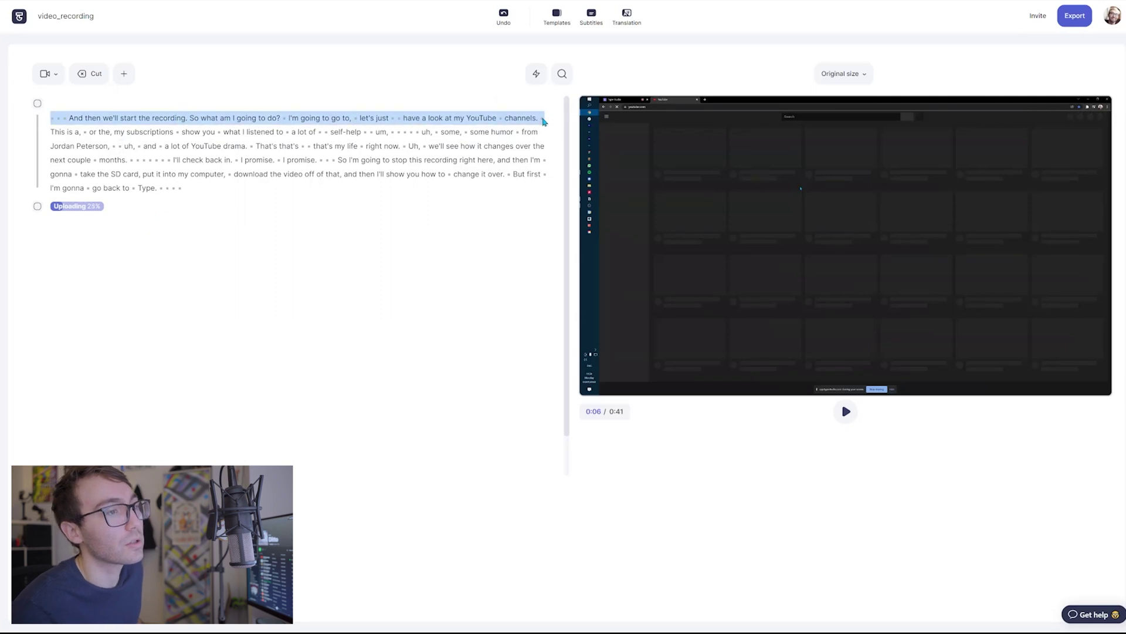
{"action": "key", "text": "BackSpace"}
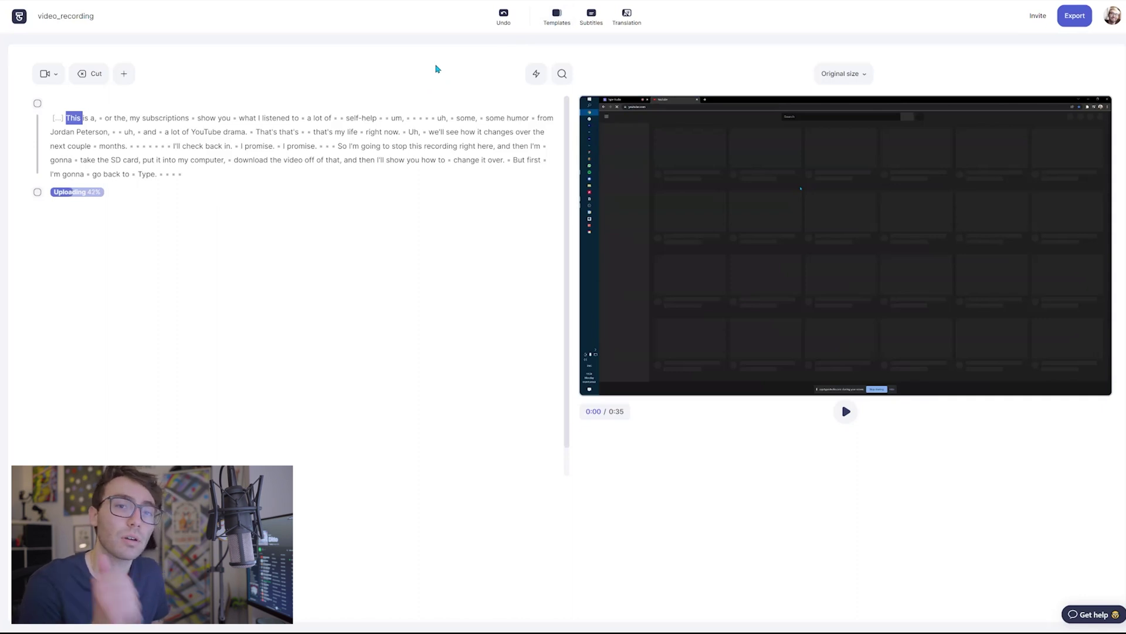
{"action": "left_click", "coordinate": [591, 24]}
Step: Add subtitles, nudge the caption up, and give it black text on a white background
{"action": "left_click", "coordinate": [598, 65]}
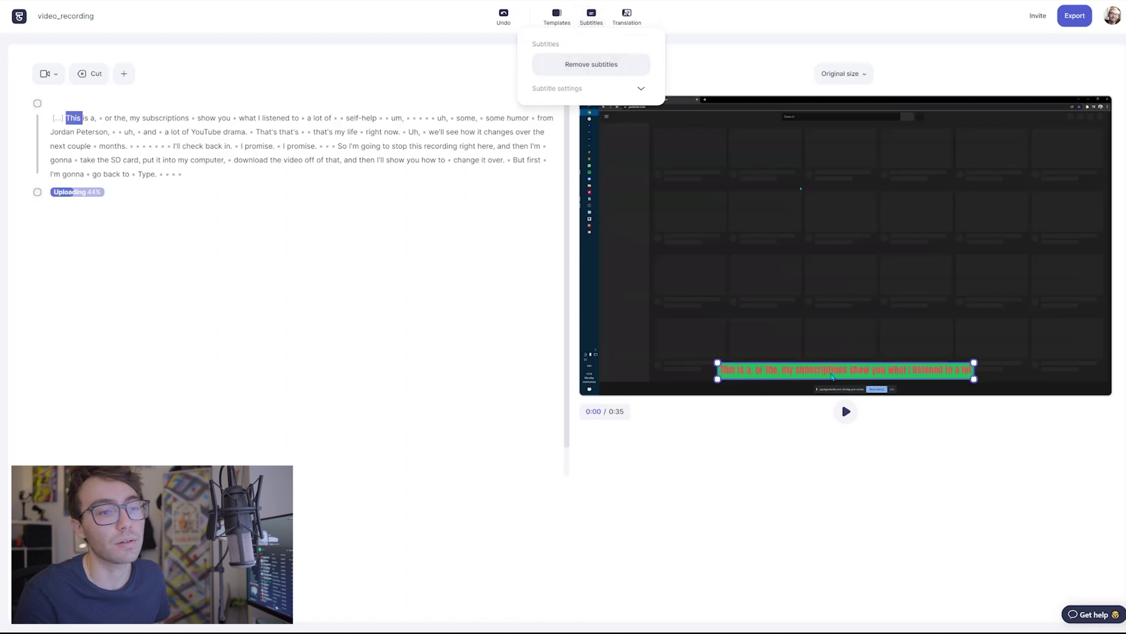
{"action": "left_click_drag", "start_coordinate": [832, 377], "coordinate": [865, 357]}
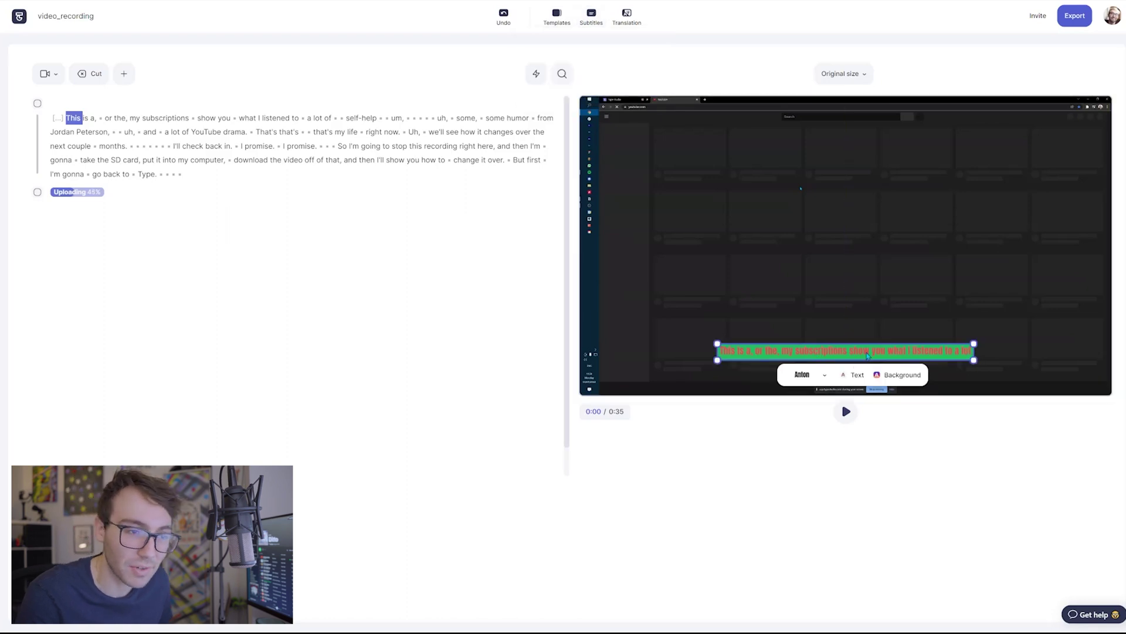
{"action": "left_click", "coordinate": [855, 376]}
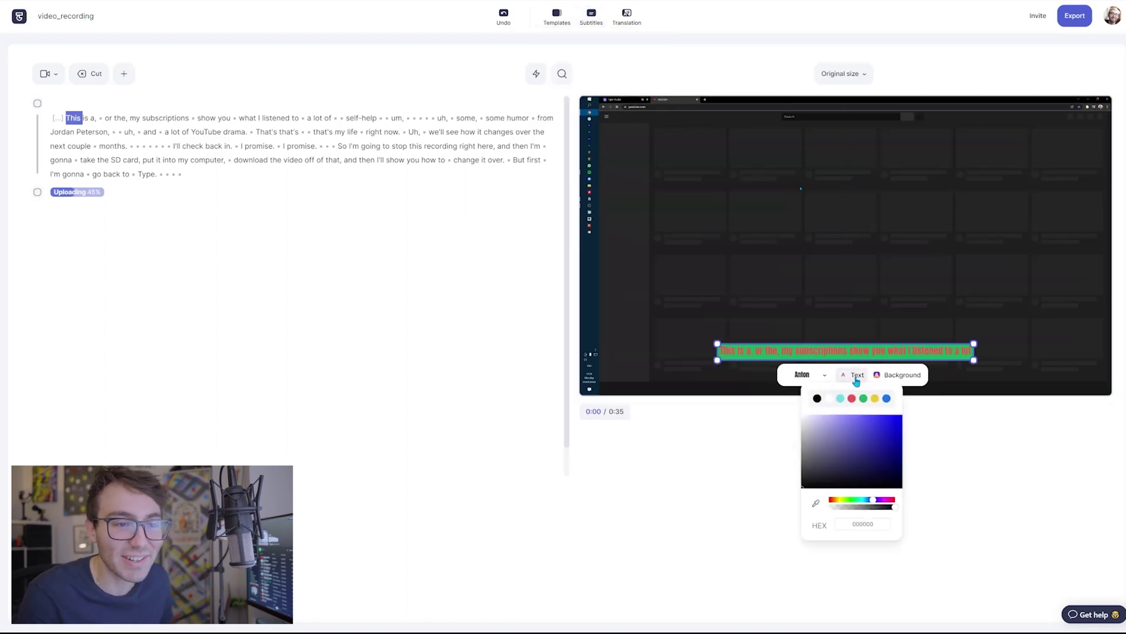
{"action": "left_click", "coordinate": [829, 399]}
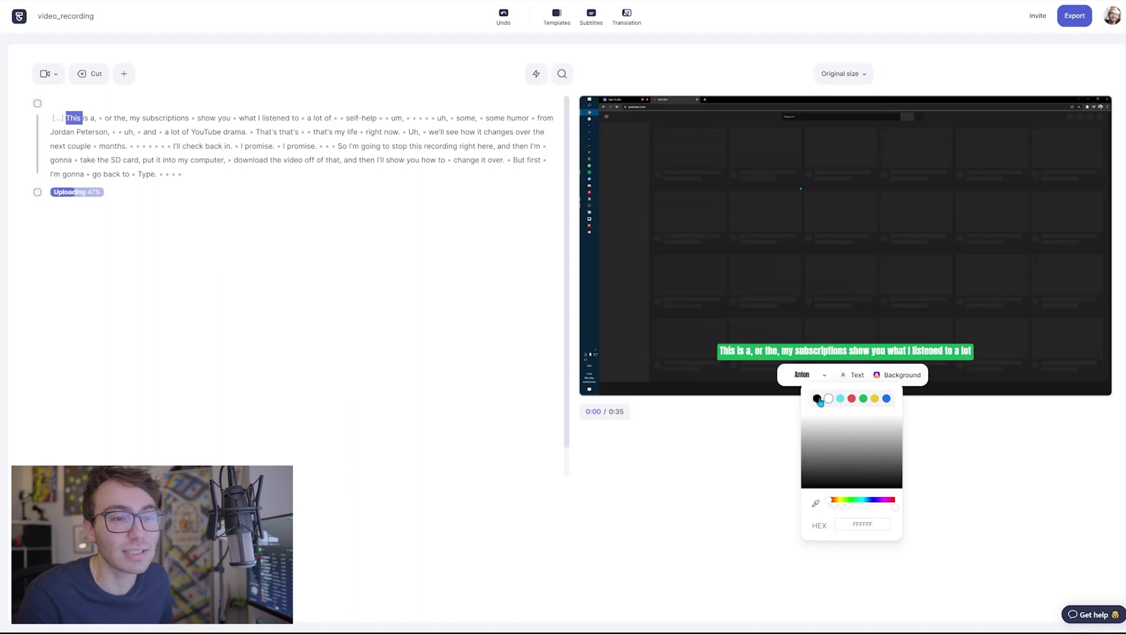
{"action": "left_click", "coordinate": [817, 398]}
{"action": "left_click", "coordinate": [902, 377]}
{"action": "left_click", "coordinate": [874, 417]}
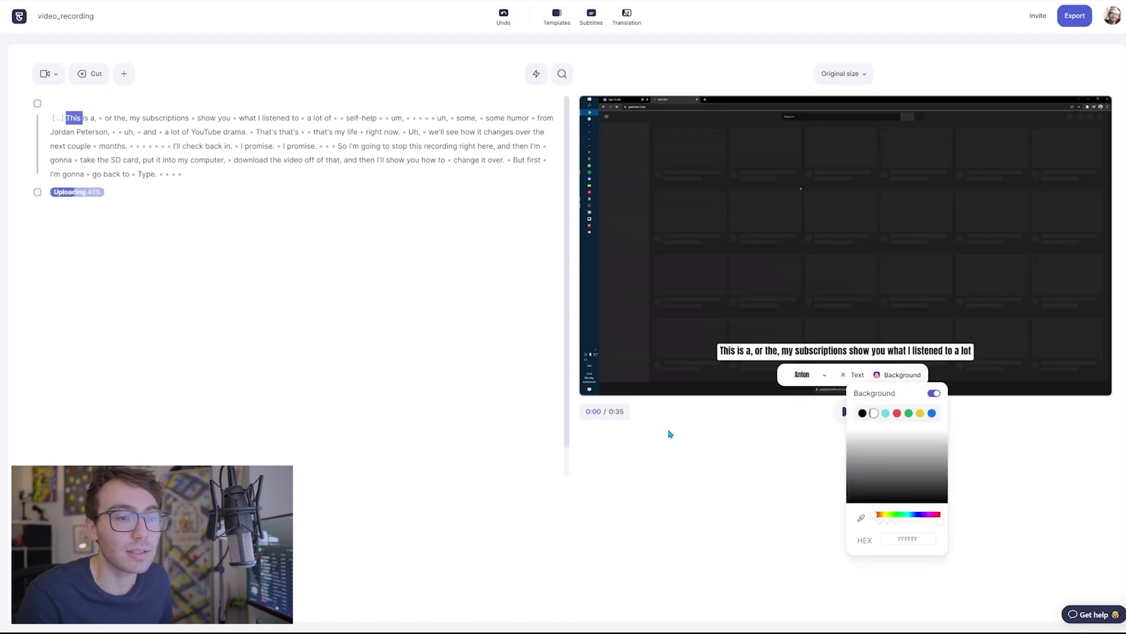
{"action": "left_click", "coordinate": [674, 437]}
Step: Try the Dancing Script font on the caption, then settle back on Anton
{"action": "left_click", "coordinate": [845, 350]}
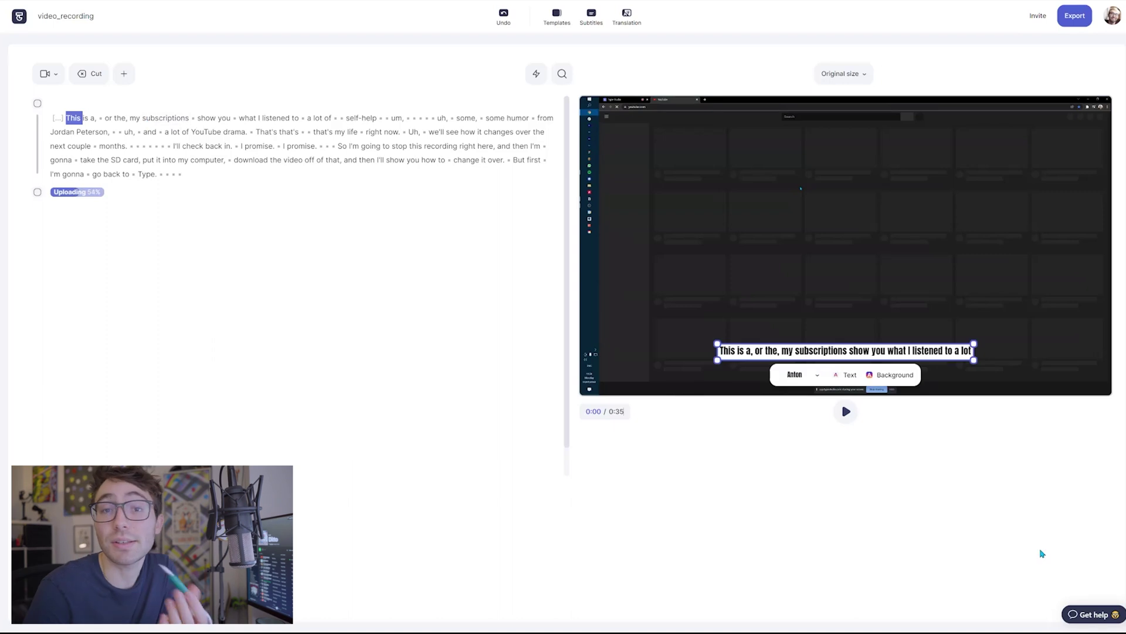
{"action": "left_click", "coordinate": [805, 376]}
{"action": "scroll", "coordinate": [780, 449], "scroll_direction": "down", "scroll_amount": 3}
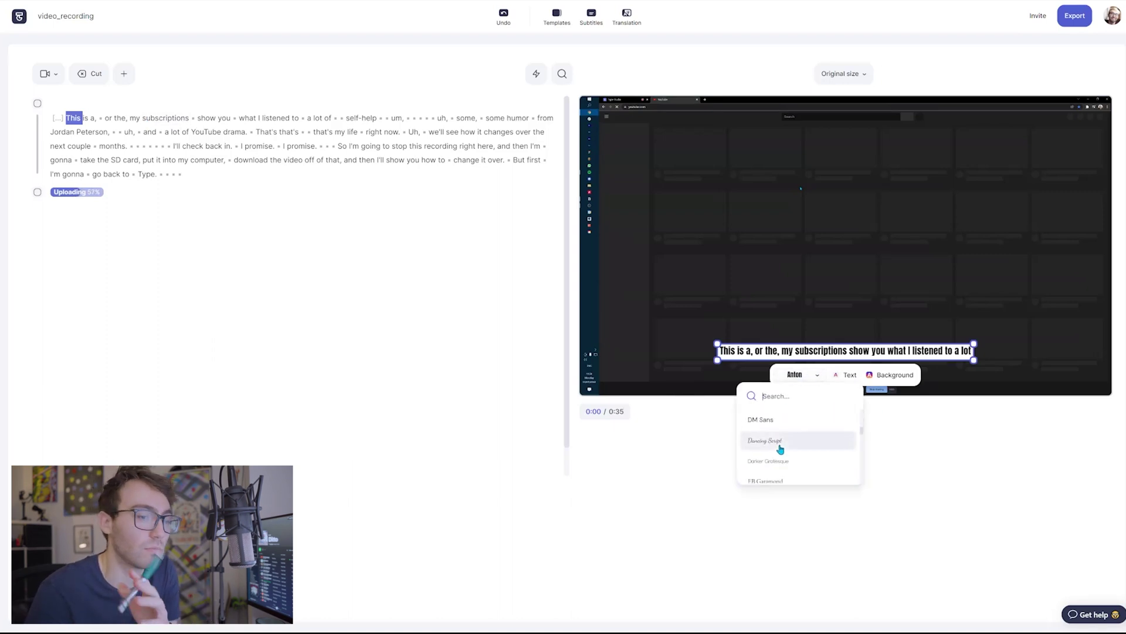
{"action": "left_click", "coordinate": [781, 444]}
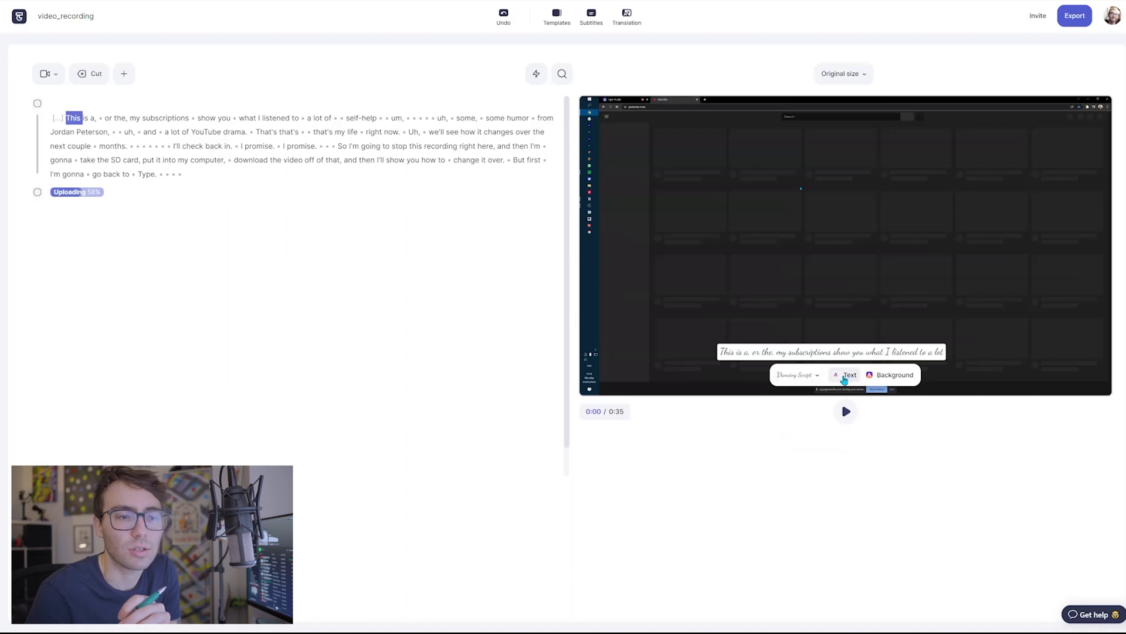
{"action": "left_click", "coordinate": [887, 375]}
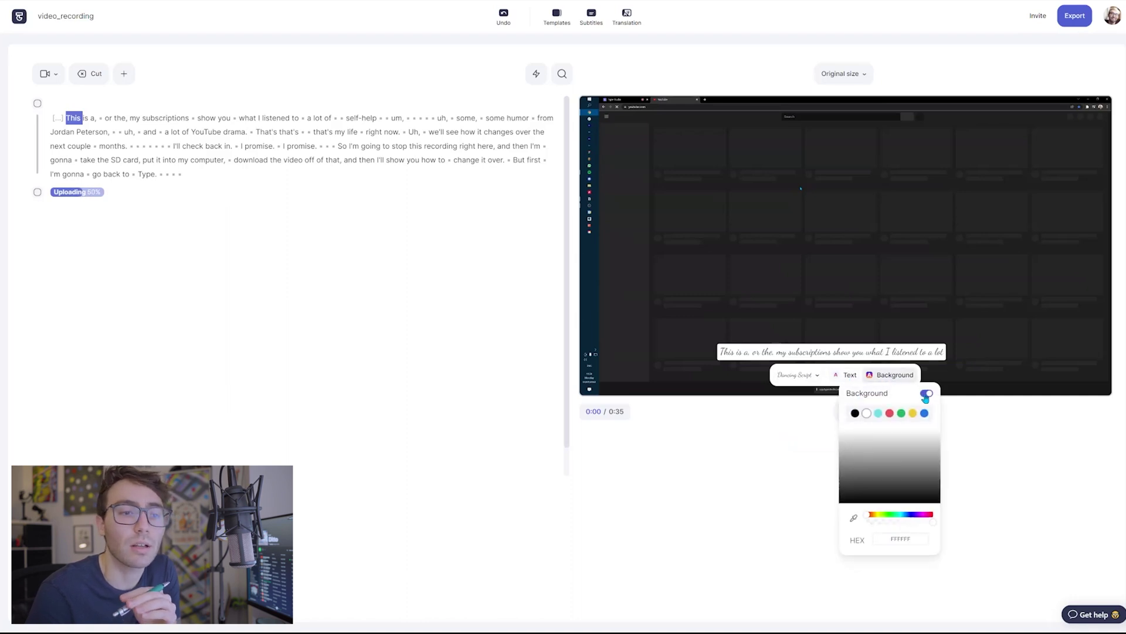
{"action": "left_click", "coordinate": [927, 394]}
{"action": "left_click", "coordinate": [928, 394]}
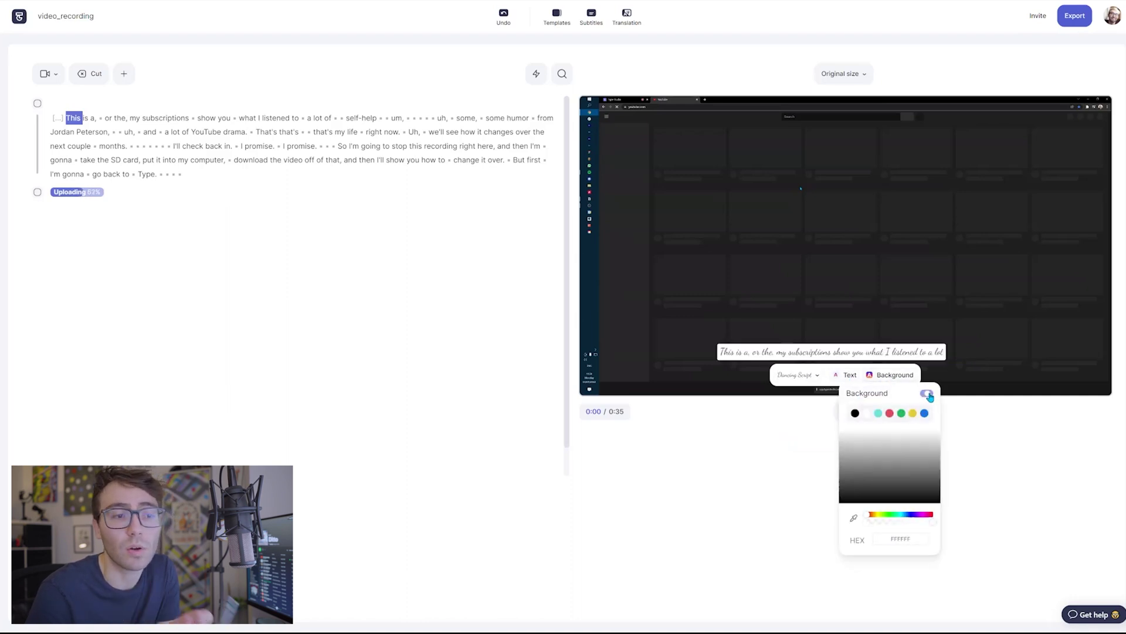
{"action": "left_click", "coordinate": [817, 376]}
{"action": "left_click", "coordinate": [800, 478]}
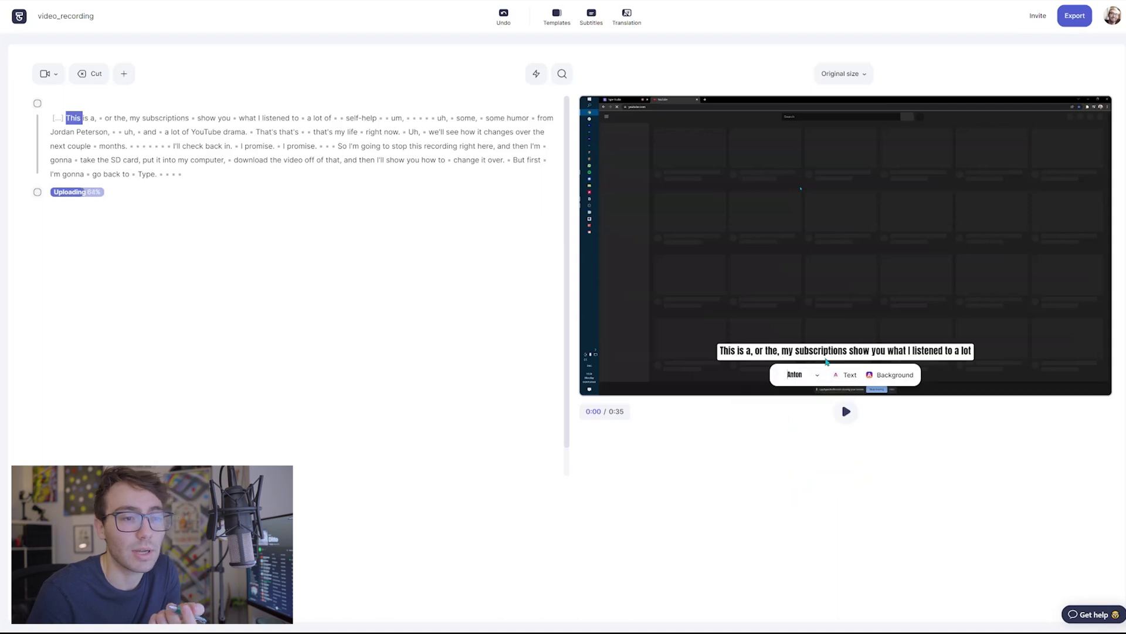
{"action": "left_click", "coordinate": [975, 458]}
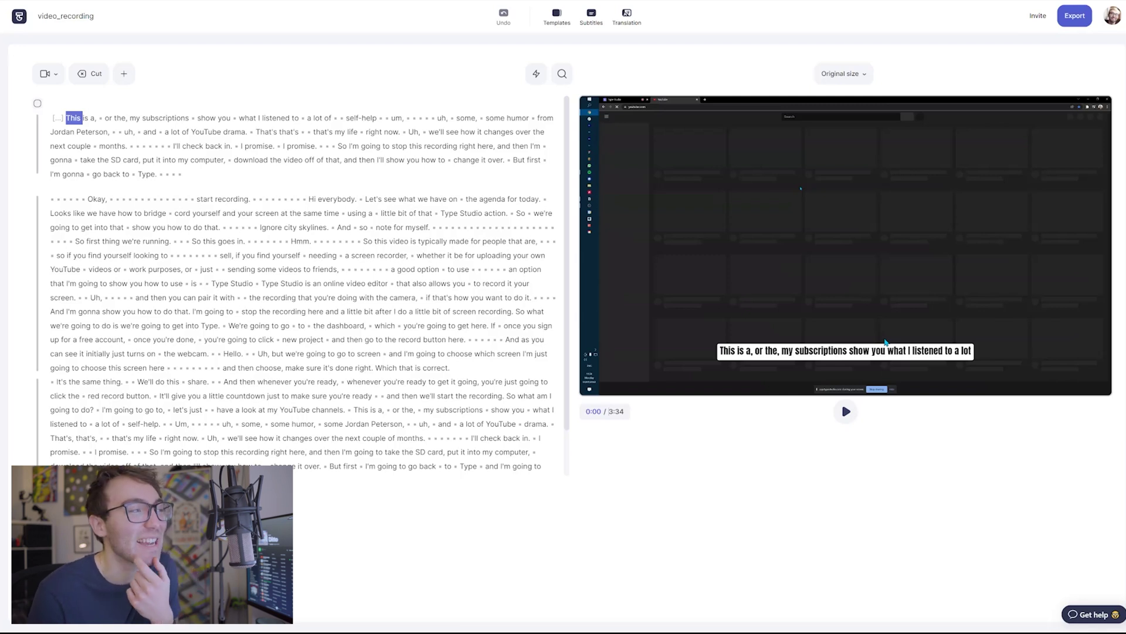
Step: Clear the transcript selection once the second clip joins, bringing the video to 3:34
{"action": "left_click", "coordinate": [427, 546]}
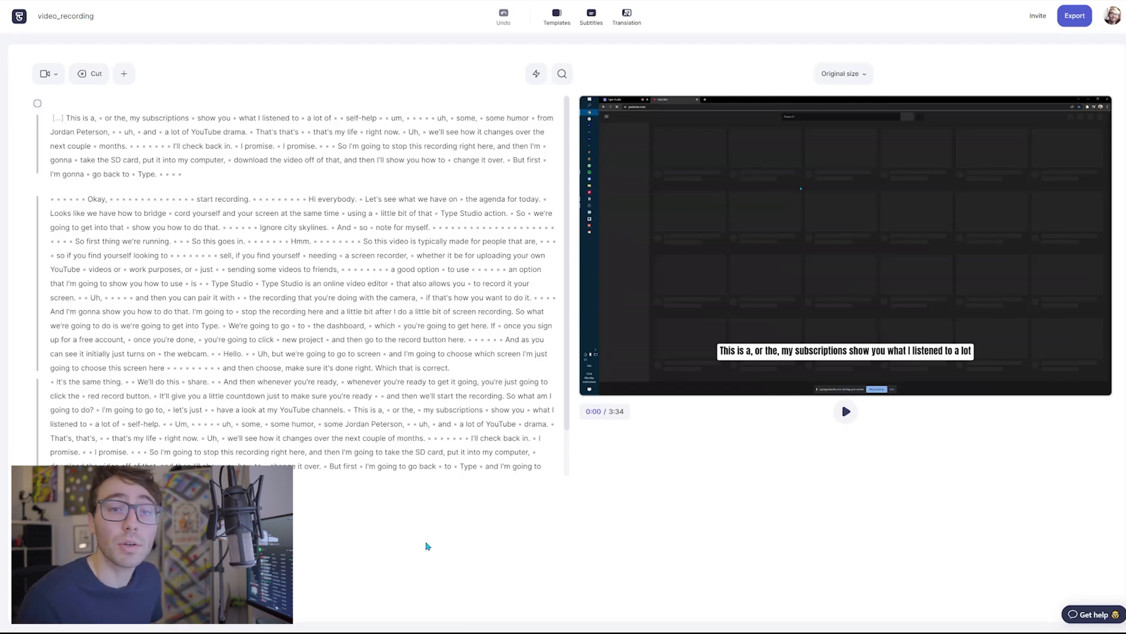
Step: Switch to text-correction mode and change the word 'promise.' to 'promise kind sir.'
{"action": "double_click", "coordinate": [295, 147]}
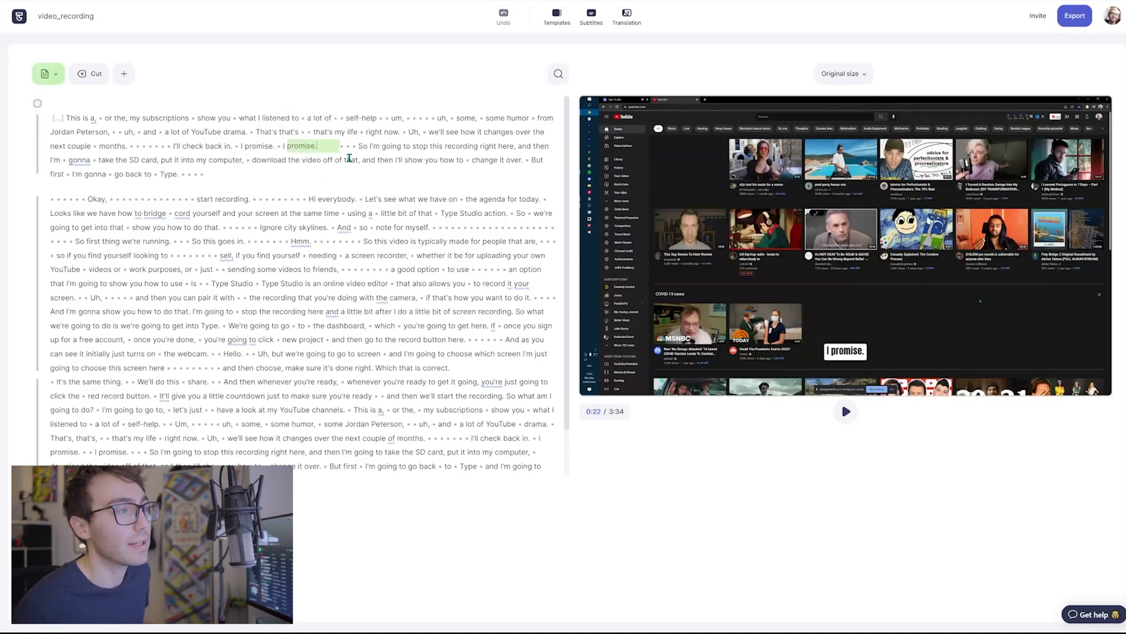
{"action": "left_click", "coordinate": [52, 76]}
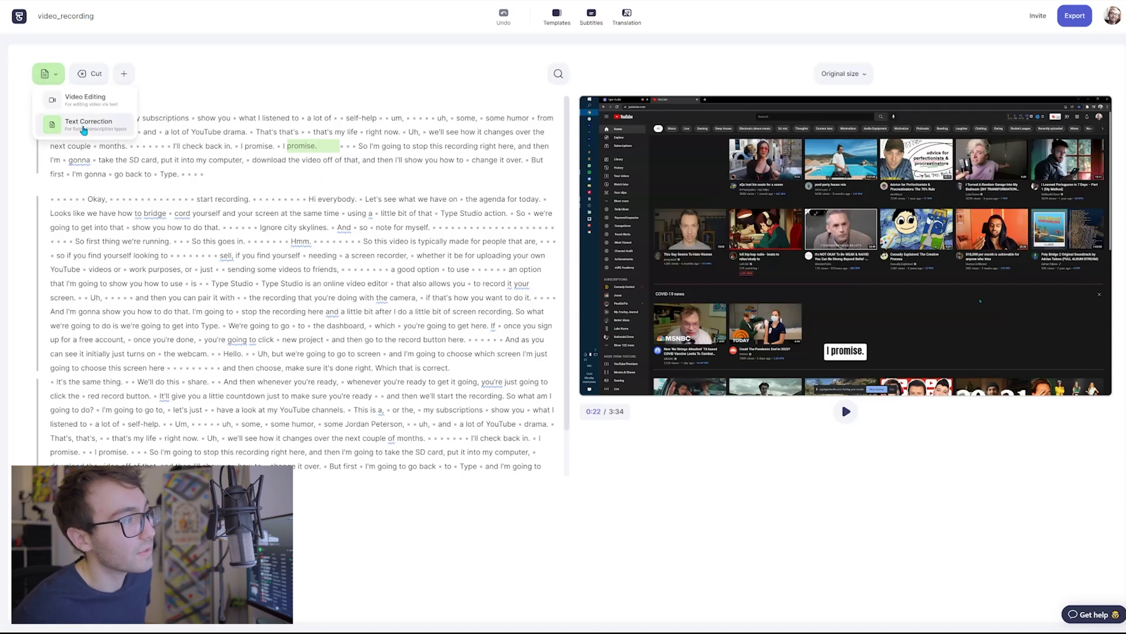
{"action": "left_click", "coordinate": [83, 123]}
{"action": "left_click", "coordinate": [316, 148]}
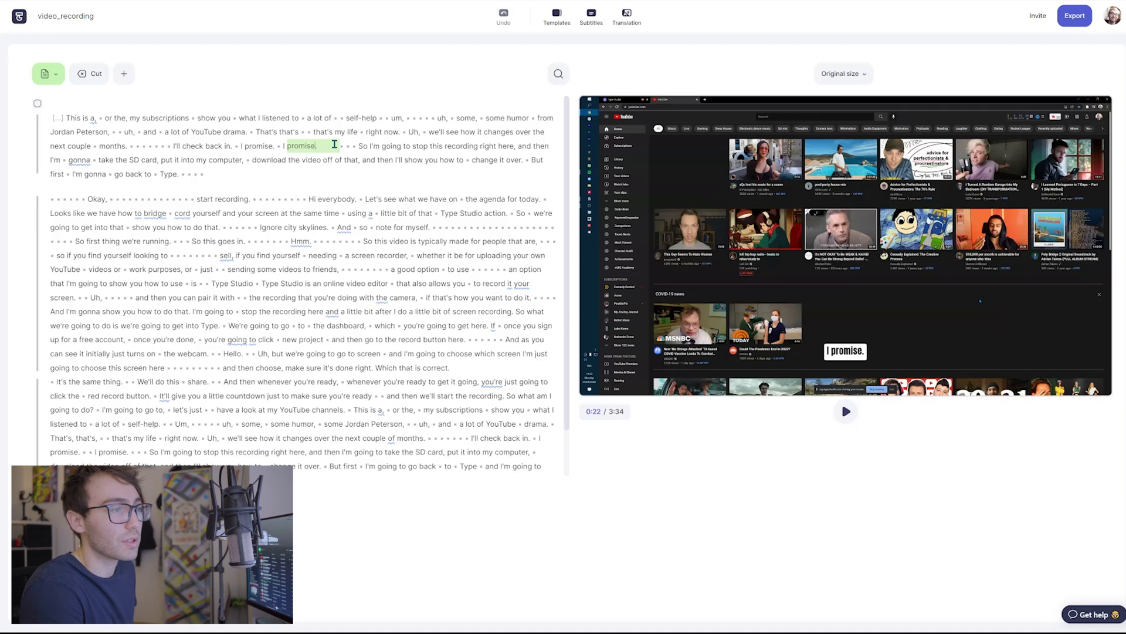
{"action": "key", "text": "BackSpace"}
{"action": "type", "text": "kind sir"}
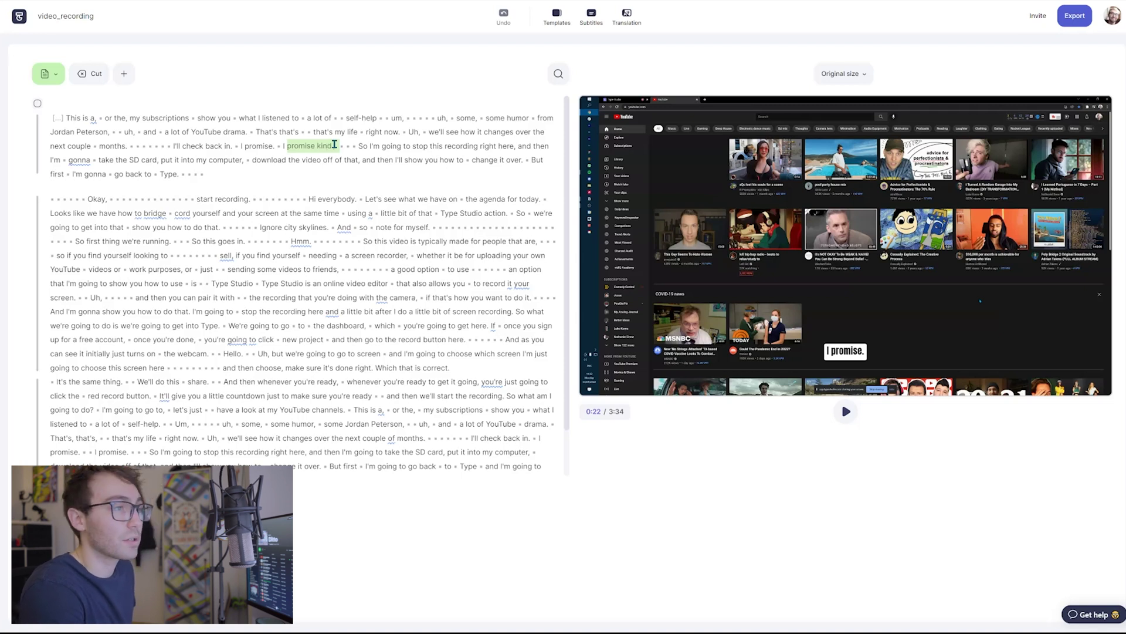
{"action": "key", "text": "Return"}
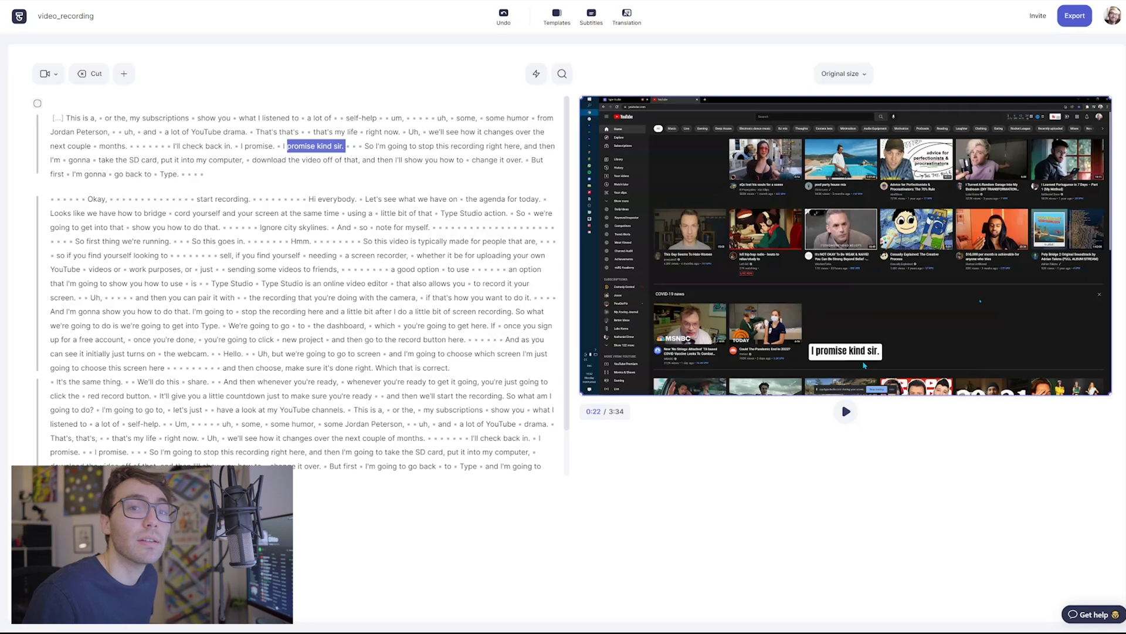
Step: Rework the word, via 'provide.', back to 'promise.' so the line reads 'I promise.'
{"action": "left_click", "coordinate": [330, 147]}
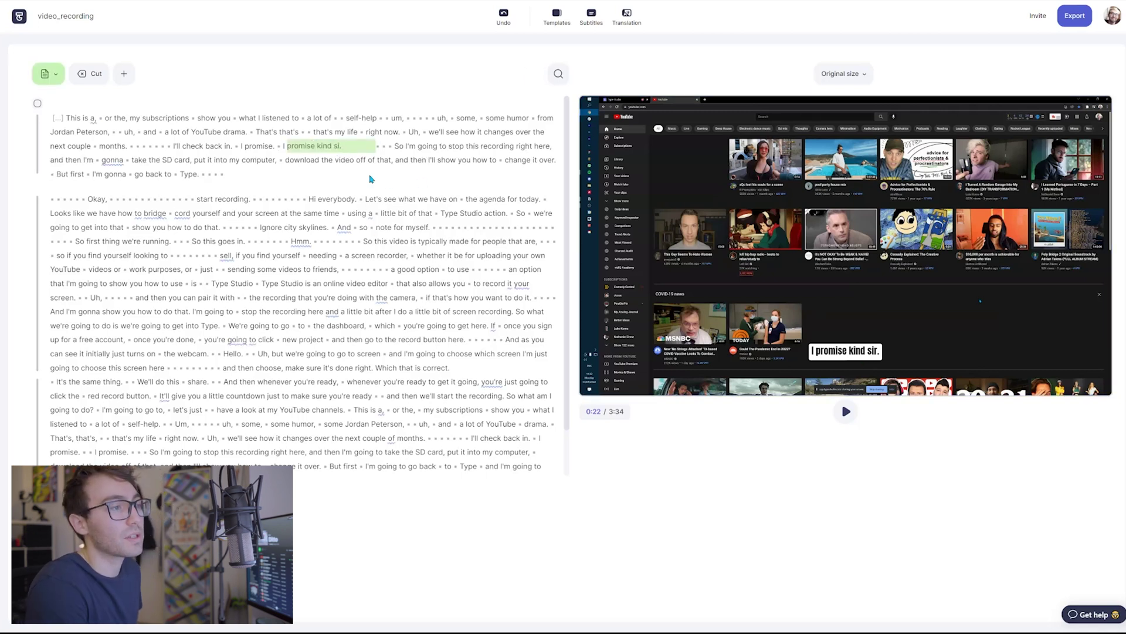
{"action": "key", "text": "BackSpace"}
{"action": "key", "text": "BackSpace"}
{"action": "key", "text": "BackSpace"}
{"action": "key", "text": "BackSpace"}
{"action": "key", "text": "BackSpace"}
{"action": "key", "text": "BackSpace"}
{"action": "key", "text": "BackSpace"}
{"action": "key", "text": "BackSpace"}
{"action": "key", "text": "BackSpace"}
{"action": "key", "text": "BackSpace"}
{"action": "key", "text": "BackSpace"}
{"action": "key", "text": "BackSpace"}
{"action": "key", "text": "BackSpace"}
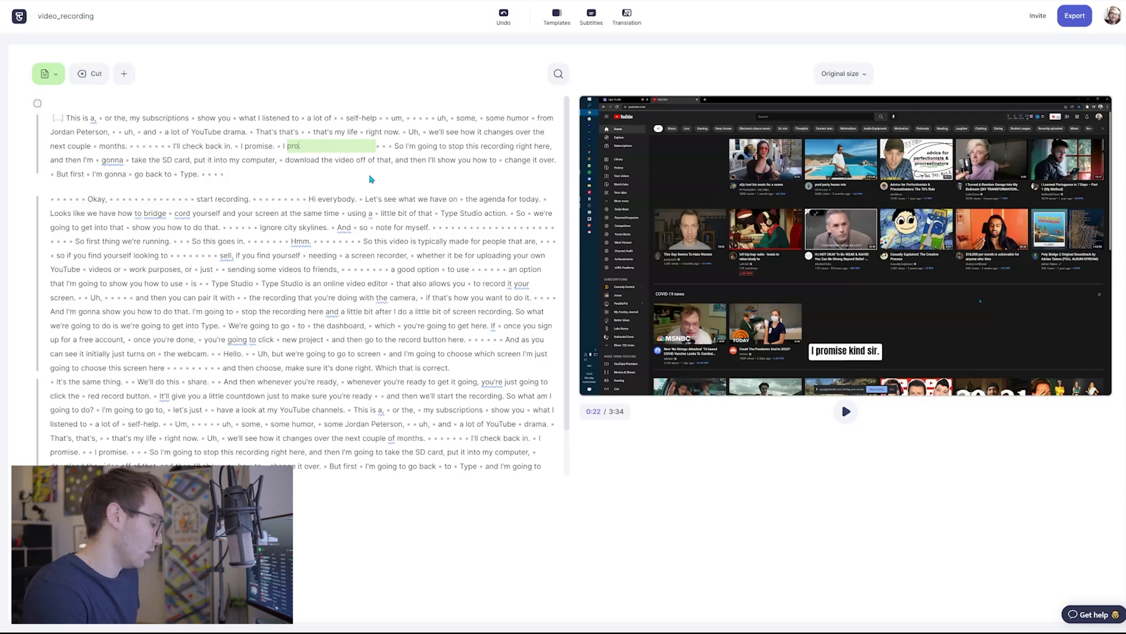
{"action": "type", "text": "vide"}
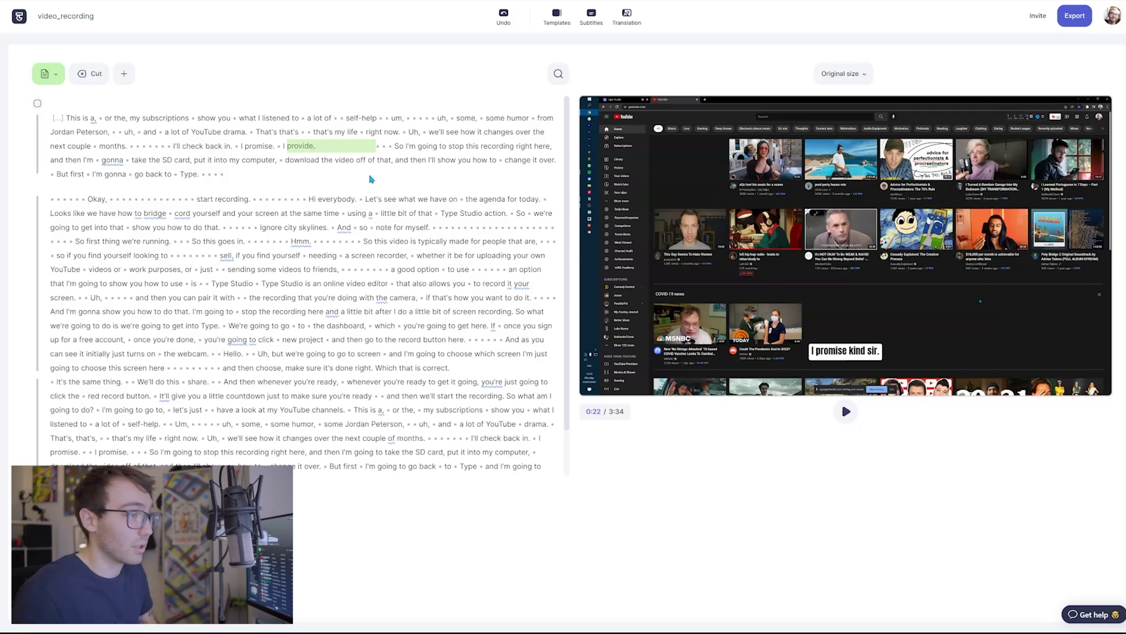
{"action": "key", "text": "Return"}
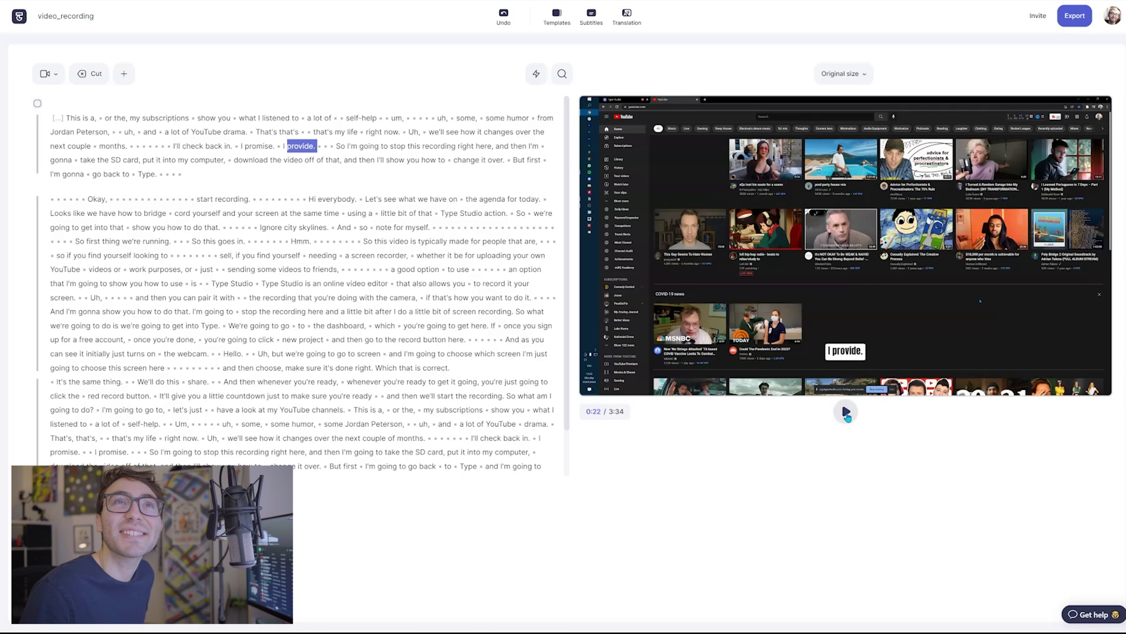
{"action": "left_click", "coordinate": [298, 151]}
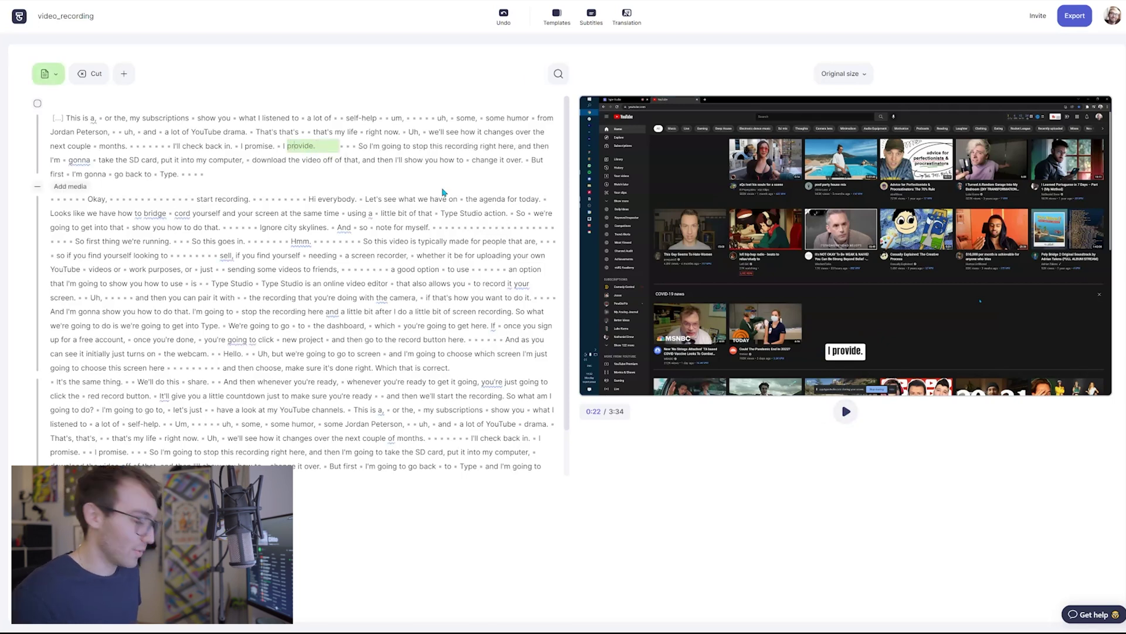
{"action": "type", "text": "promise."}
{"action": "key", "text": "Return"}
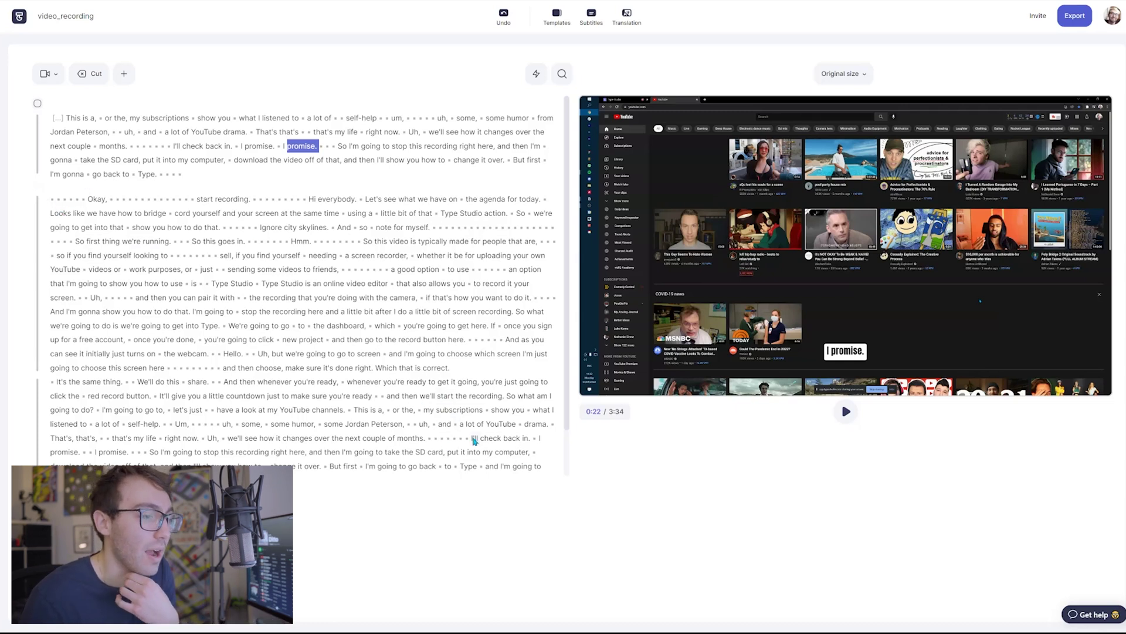
Step: Select the transcript from "Okay," through "YouTube channels." and delete it
{"action": "left_click", "coordinate": [350, 410]}
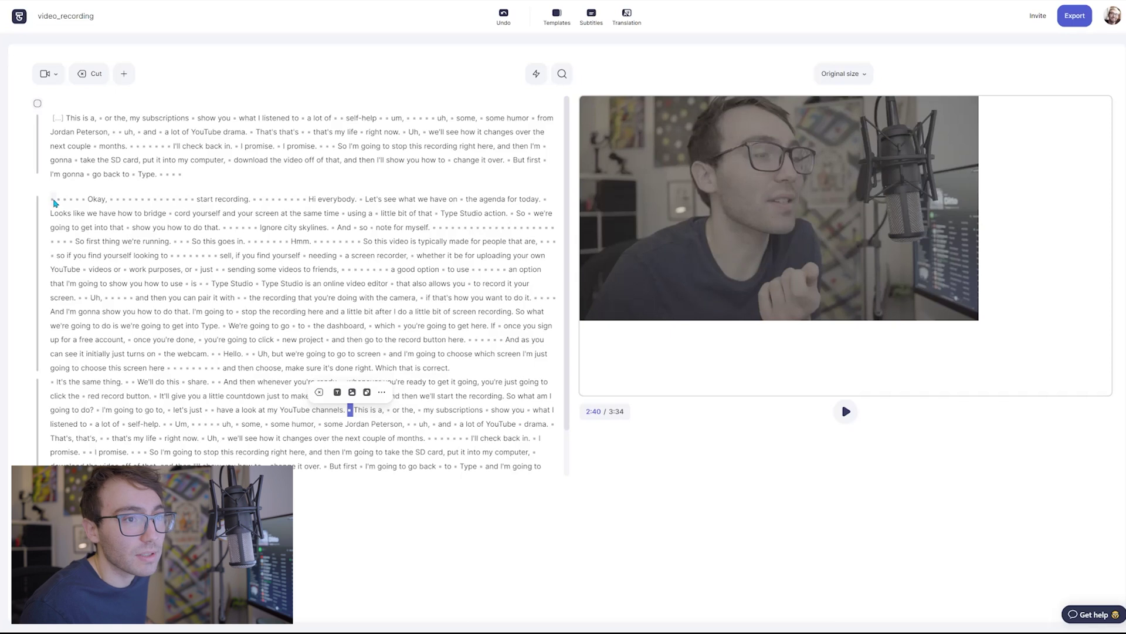
{"action": "left_click", "coordinate": [54, 202], "text": "shift"}
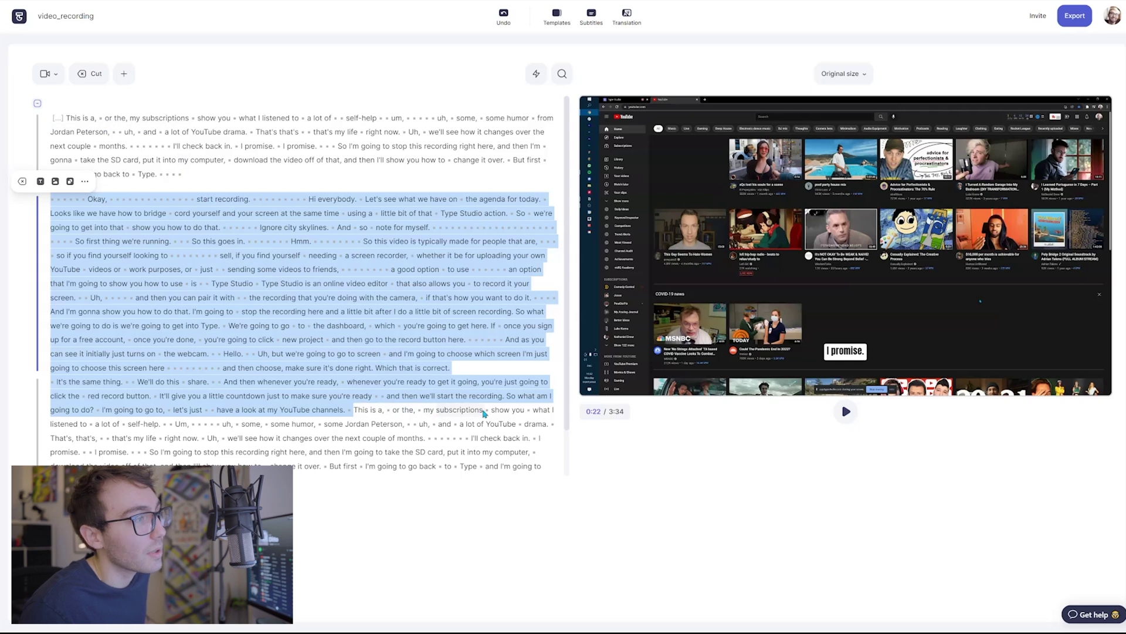
{"action": "left_click", "coordinate": [22, 181]}
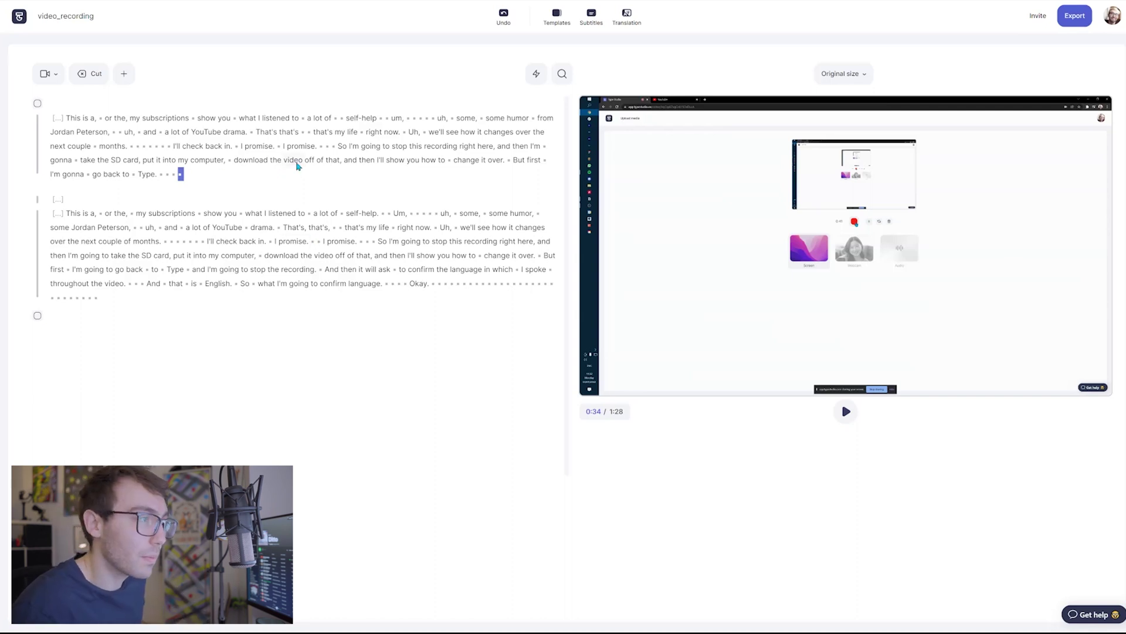
Step: Delete the repeated text running from "That's" to the end of its paragraph
{"action": "left_click", "coordinate": [88, 132]}
{"action": "left_click", "coordinate": [211, 132]}
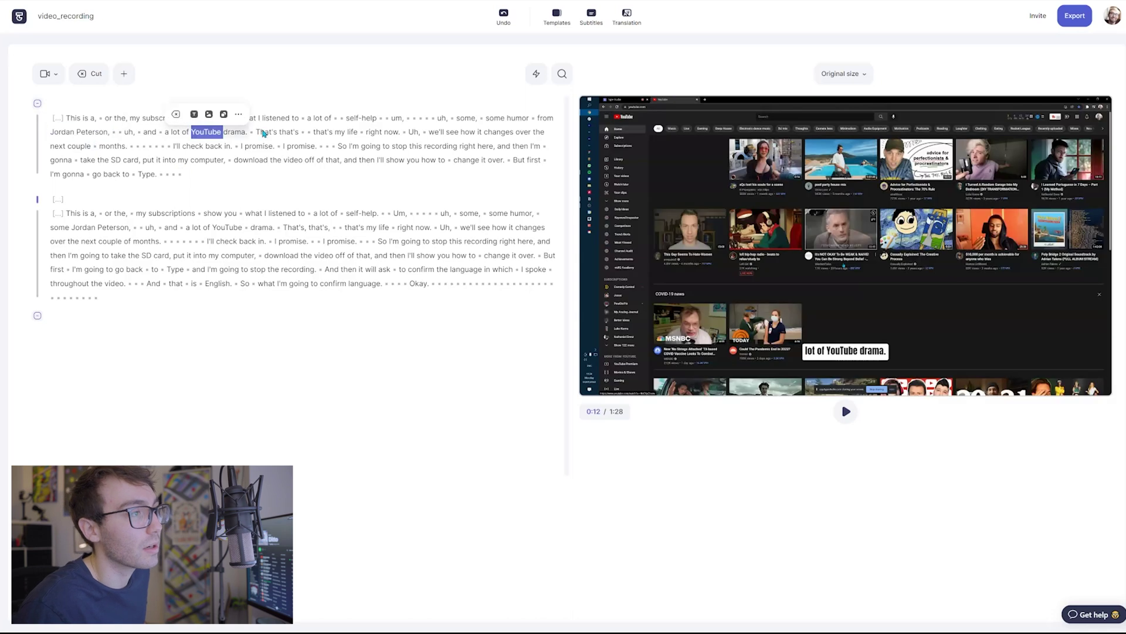
{"action": "left_click", "coordinate": [267, 133]}
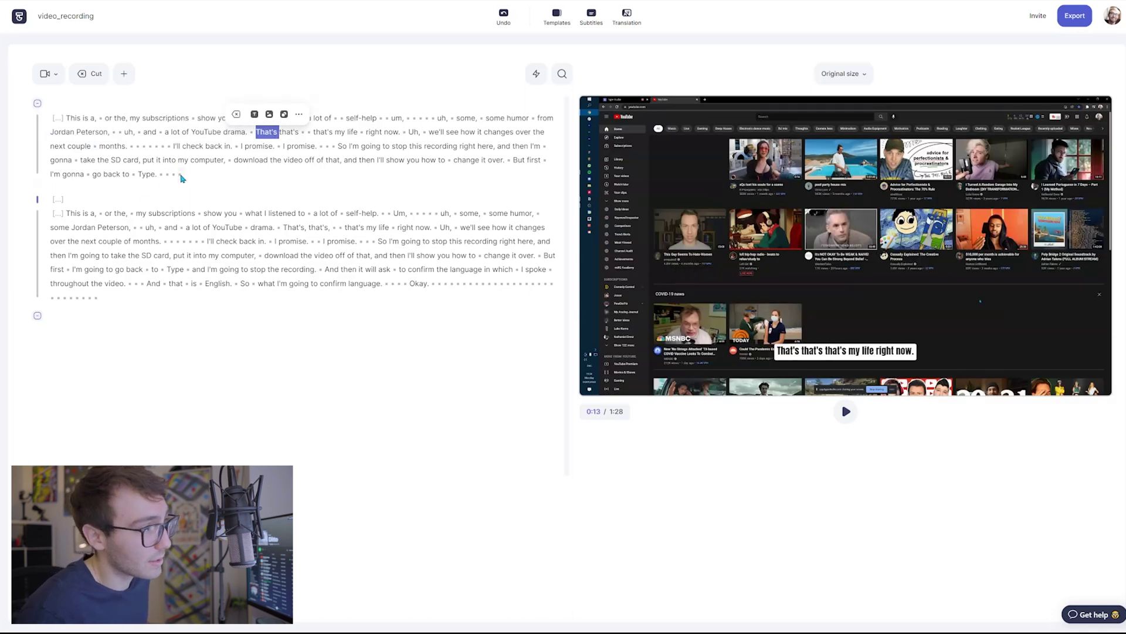
{"action": "left_click", "coordinate": [182, 176], "text": "shift"}
{"action": "key", "text": "Delete"}
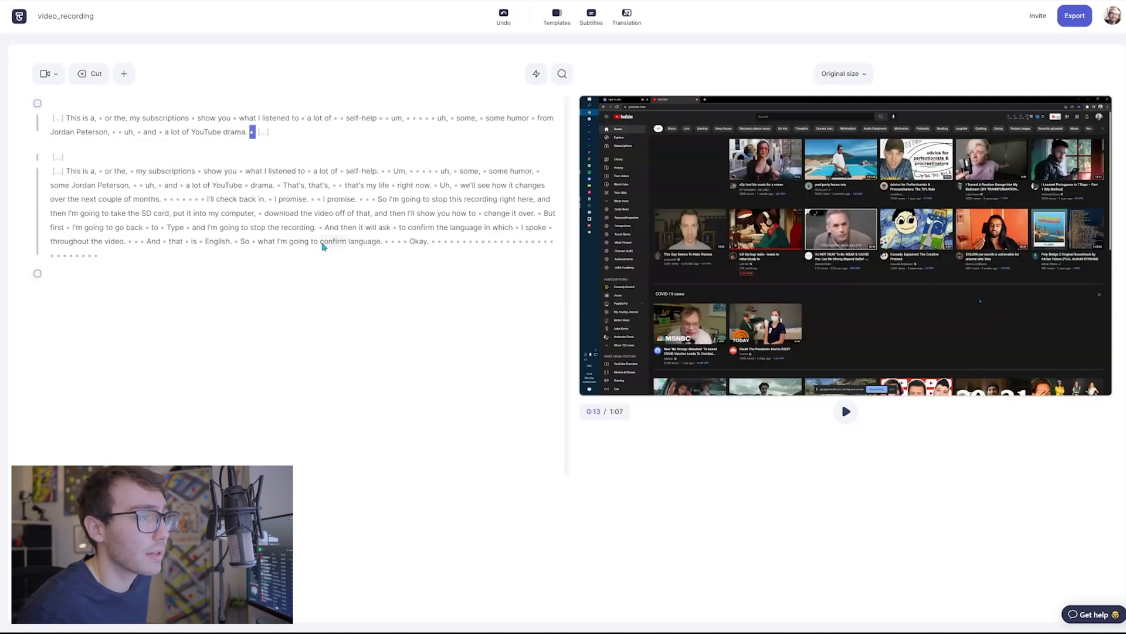
Step: Delete the repeated opening lines through "drama." and play back the edit
{"action": "left_click", "coordinate": [280, 186]}
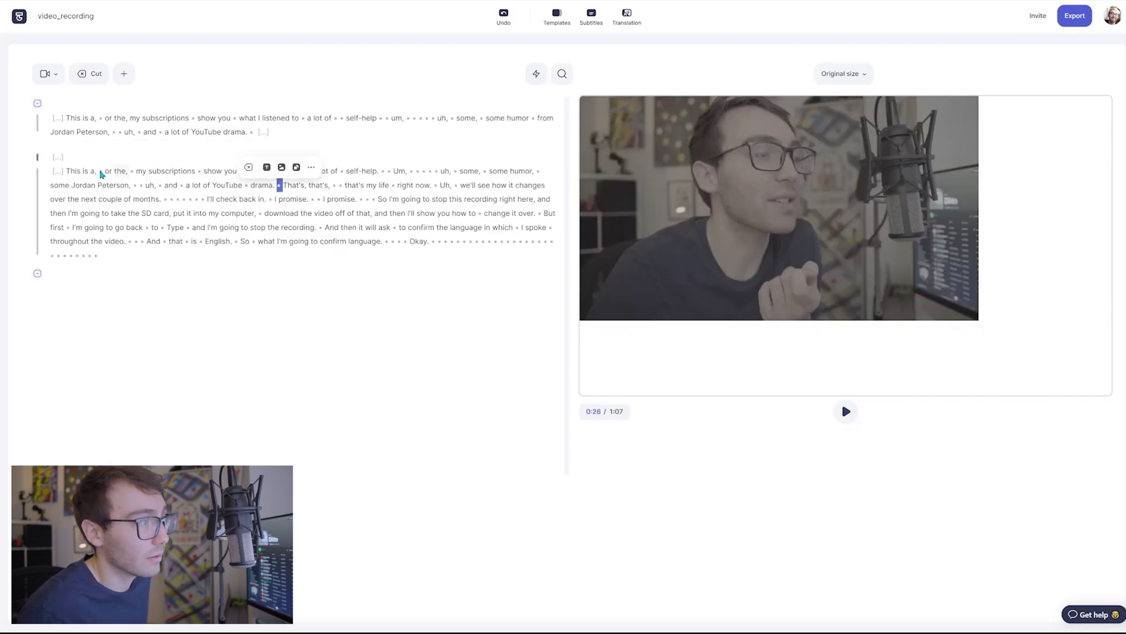
{"action": "left_click", "coordinate": [74, 174], "text": "shift"}
{"action": "key", "text": "Delete"}
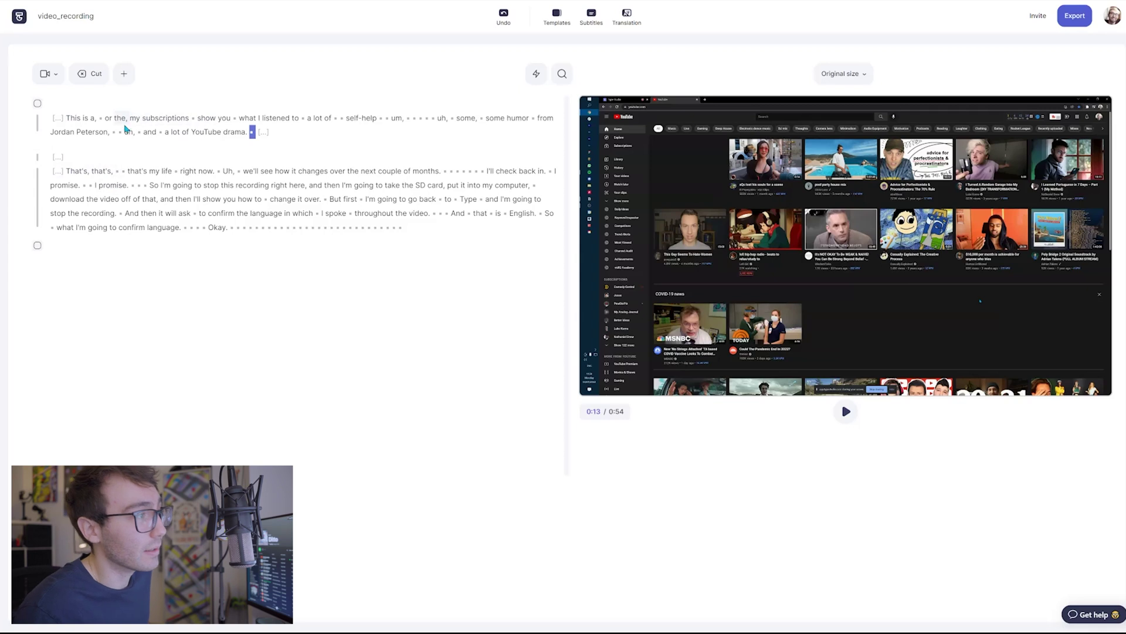
{"action": "left_click", "coordinate": [126, 130]}
{"action": "key", "text": "space"}
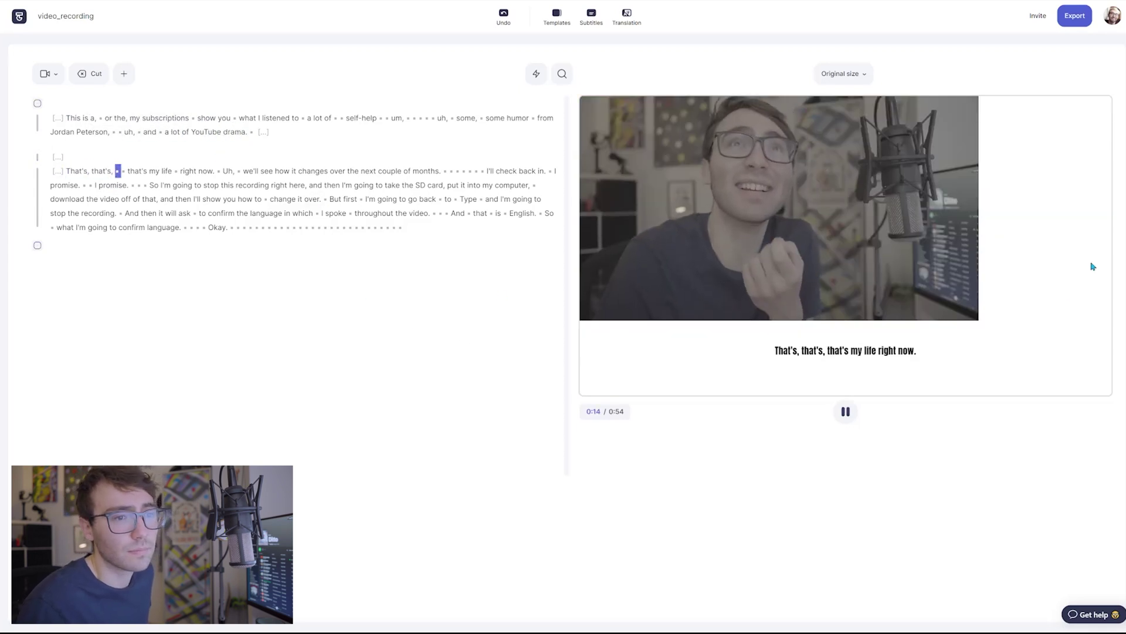
Step: Enlarge the camera clip in the preview so it fills the frame
{"action": "left_click", "coordinate": [971, 314]}
{"action": "left_click_drag", "start_coordinate": [978, 320], "coordinate": [1113, 404]}
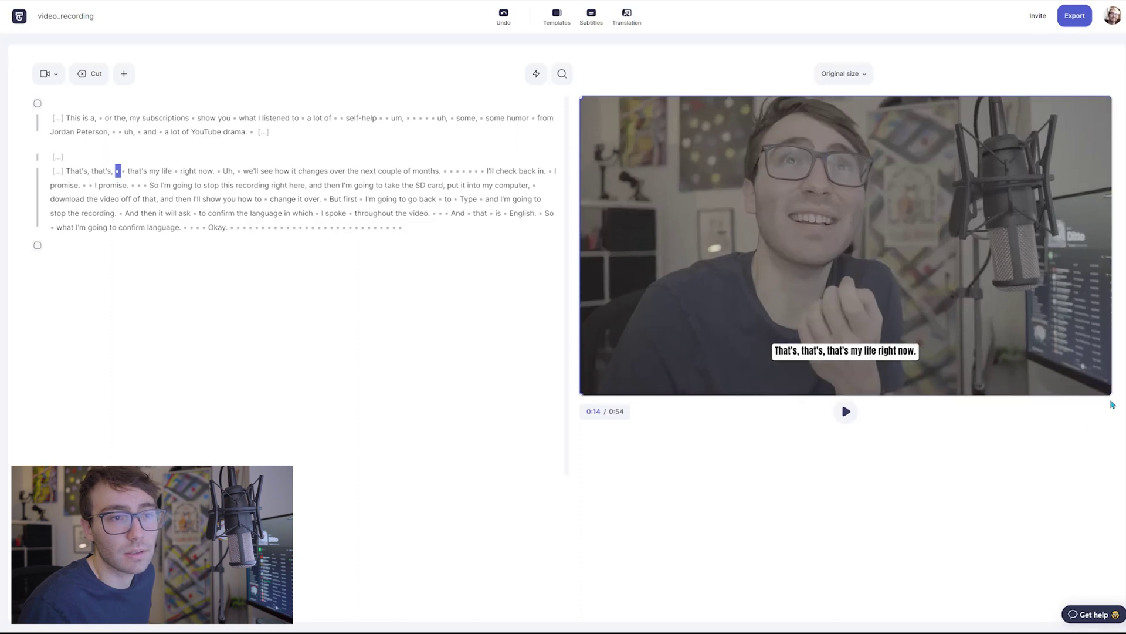
{"action": "key", "text": "space"}
Step: Delete all transcript after "I promise." and review the trimmed 0:23 video
{"action": "left_click", "coordinate": [139, 185]}
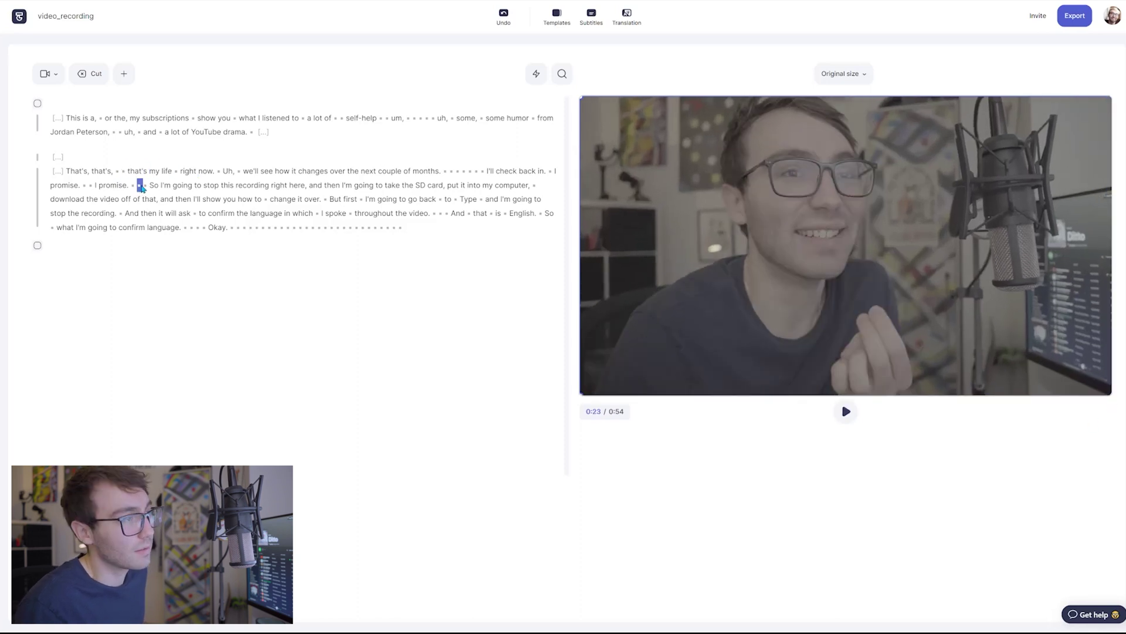
{"action": "left_click", "coordinate": [404, 230], "text": "shift"}
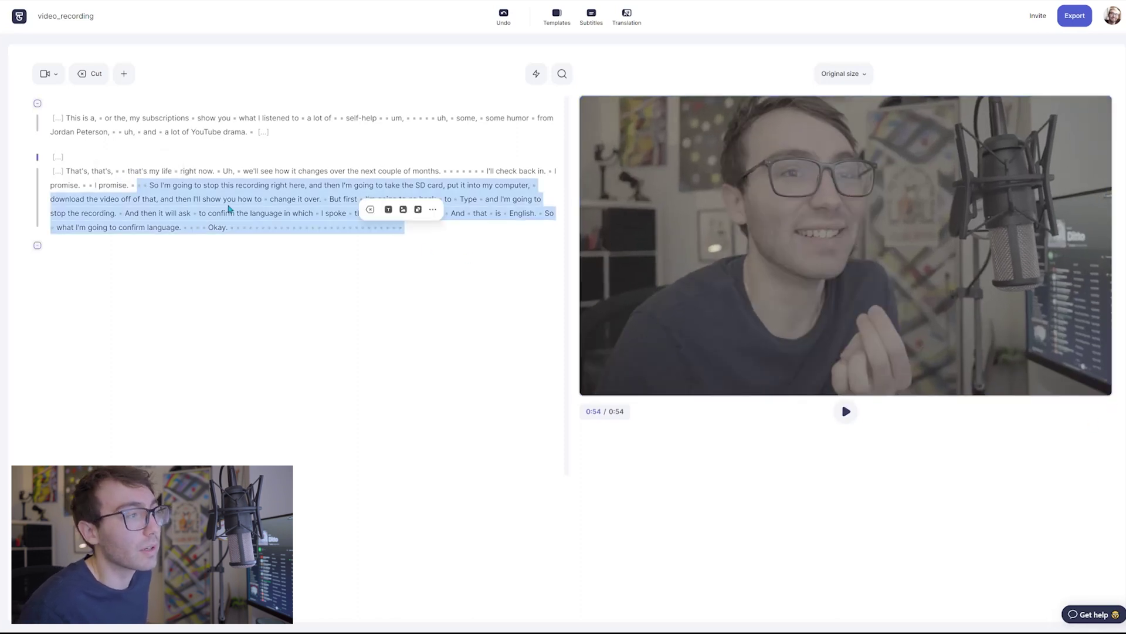
{"action": "left_click", "coordinate": [370, 210]}
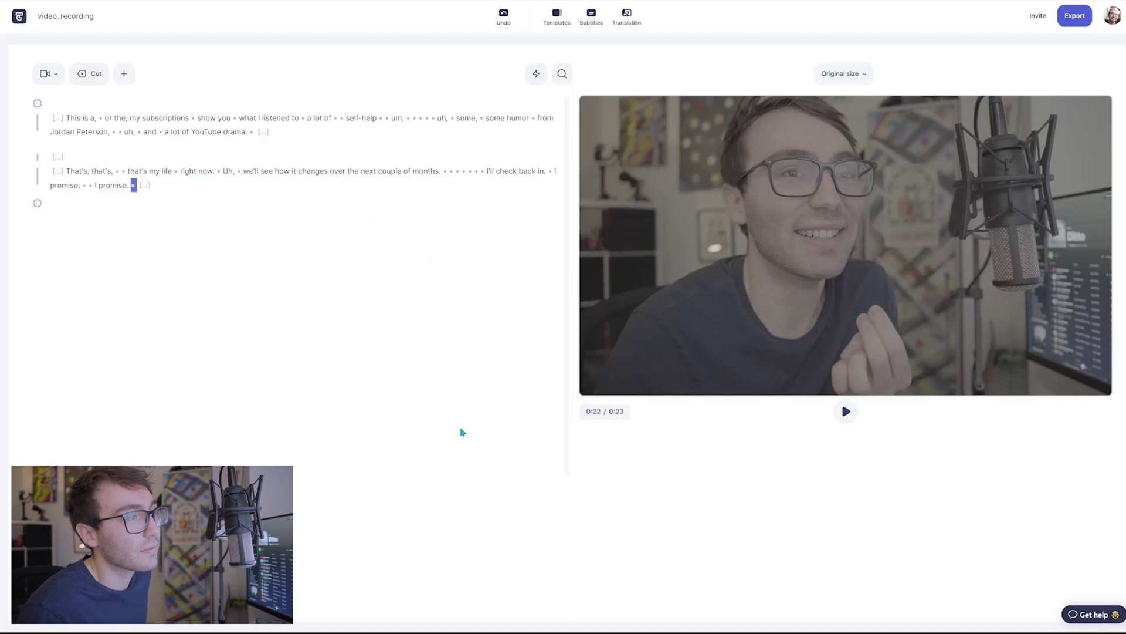
{"action": "left_click", "coordinate": [284, 260]}
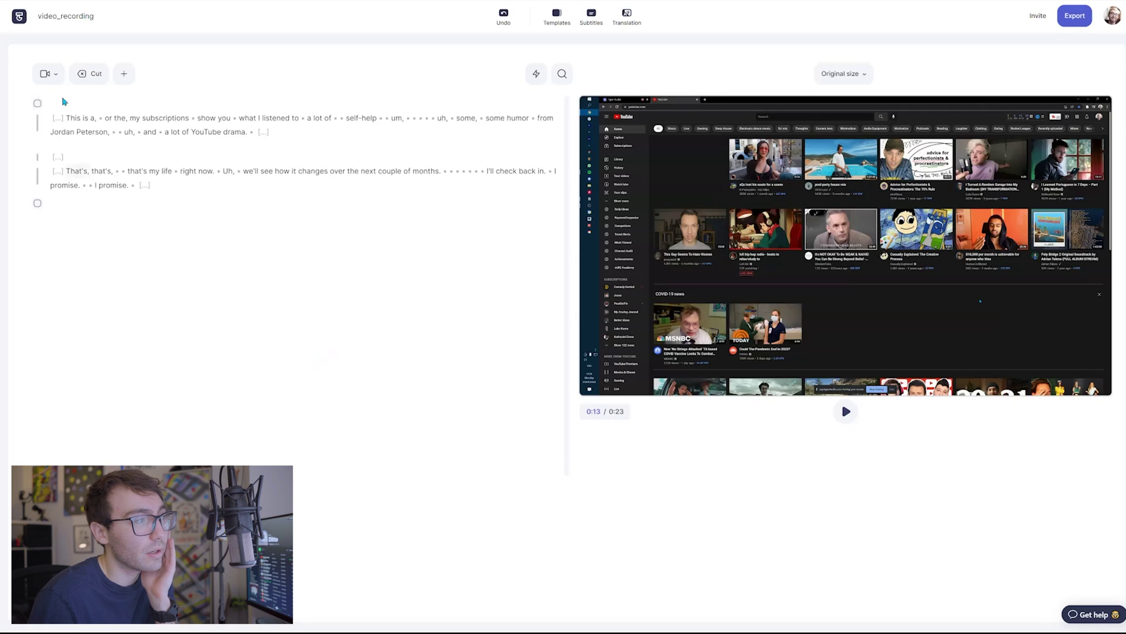
{"action": "left_click", "coordinate": [73, 118]}
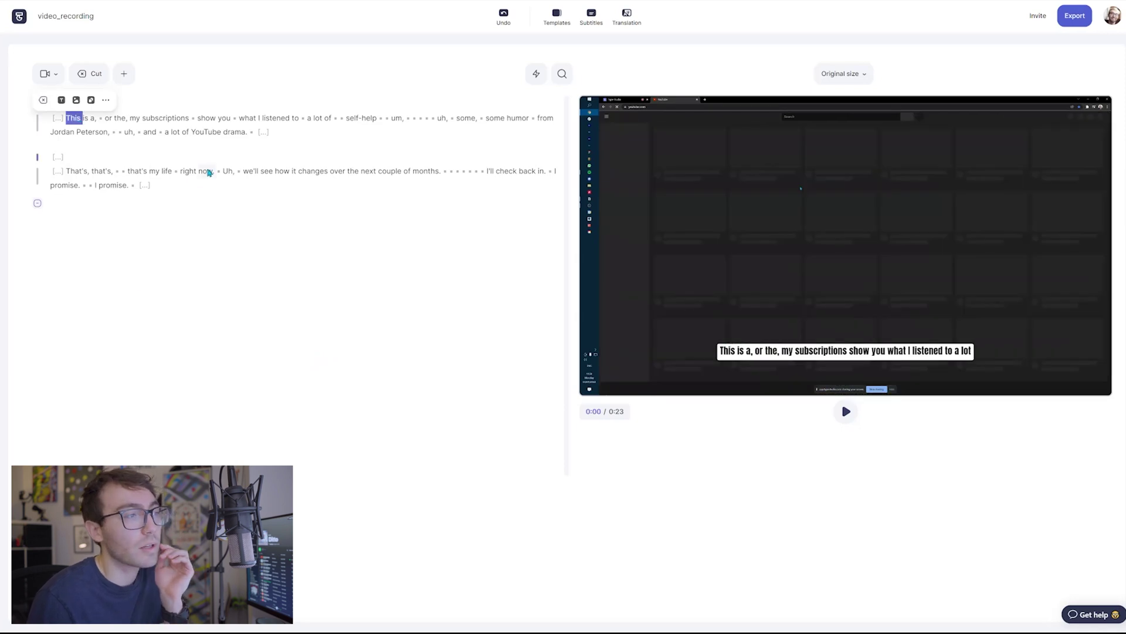
{"action": "left_click", "coordinate": [208, 172]}
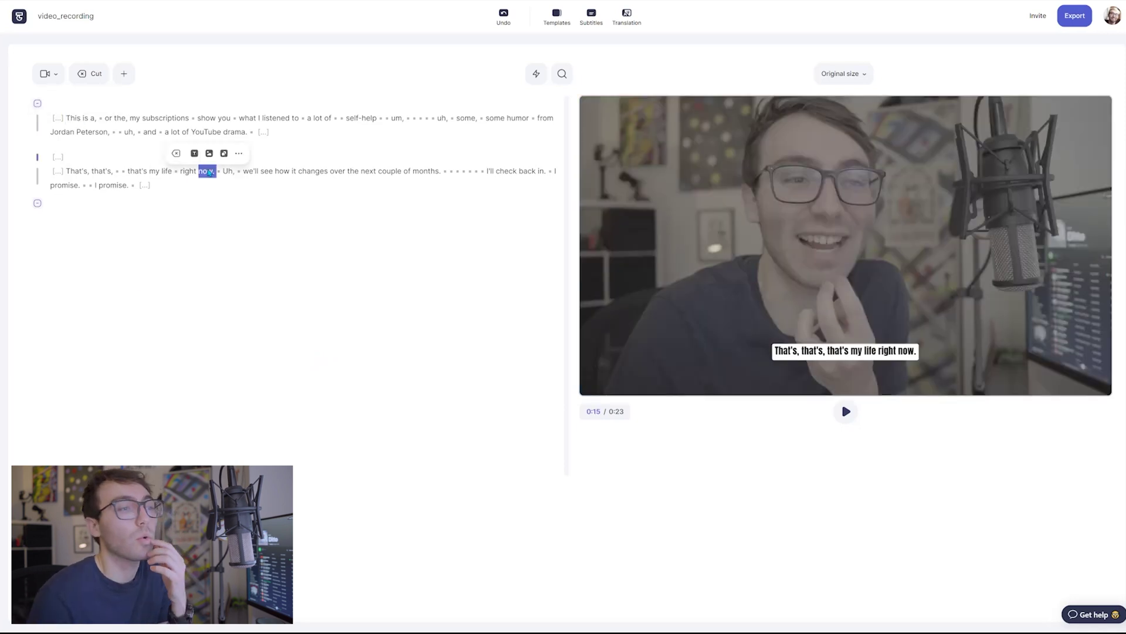
{"action": "left_click", "coordinate": [167, 118]}
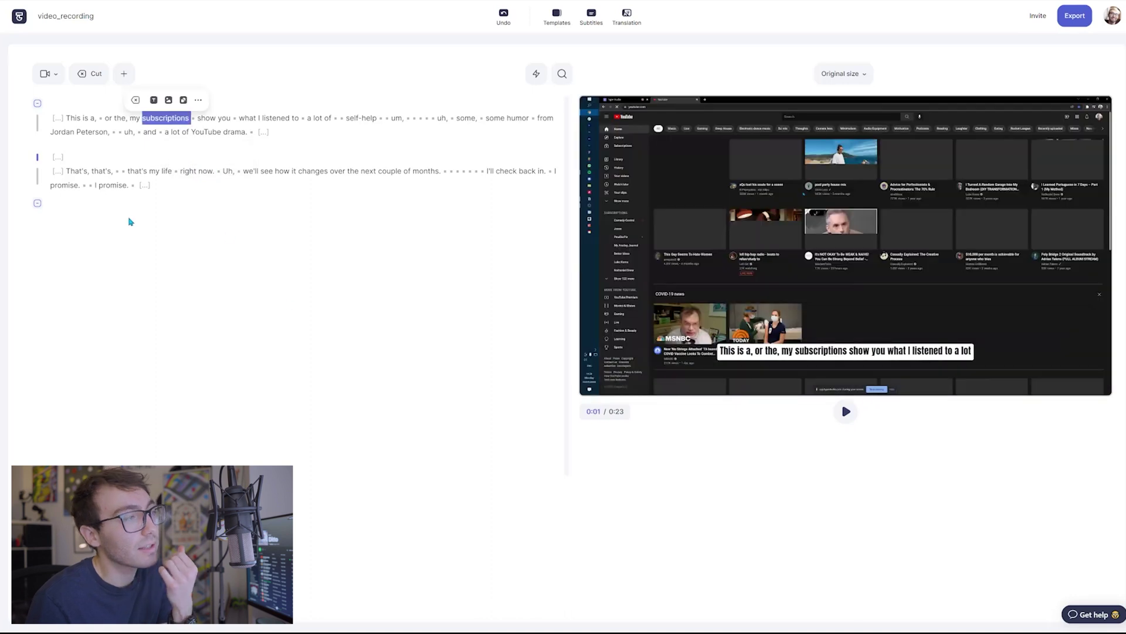
{"action": "left_click", "coordinate": [1082, 22]}
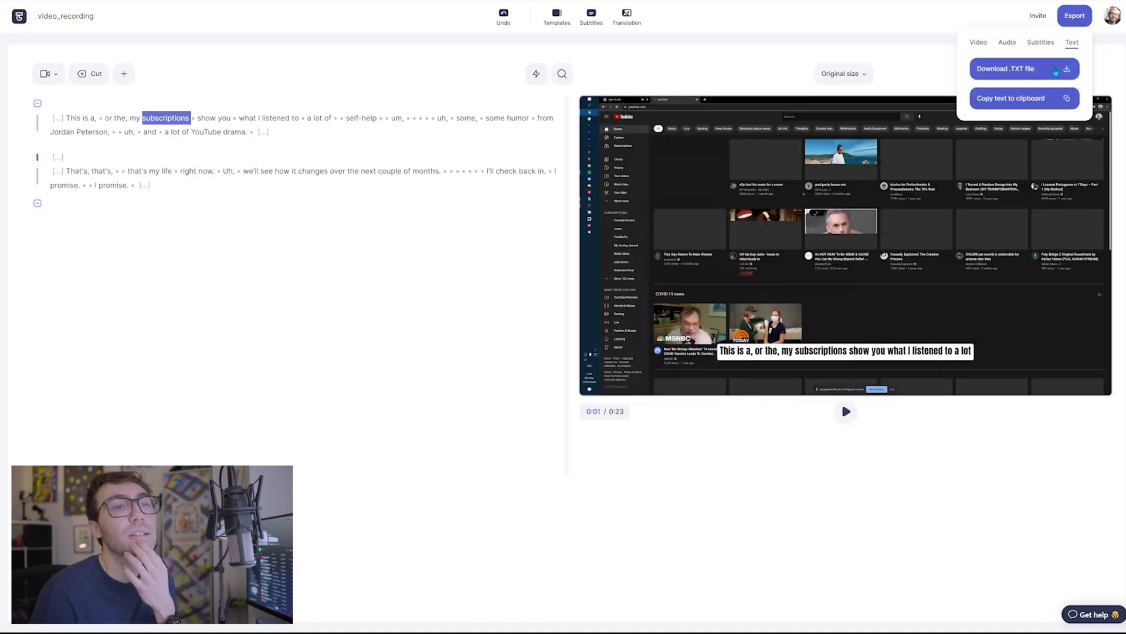
Step: Export the project as a video with Download video and reach the share page
{"action": "left_click", "coordinate": [979, 44]}
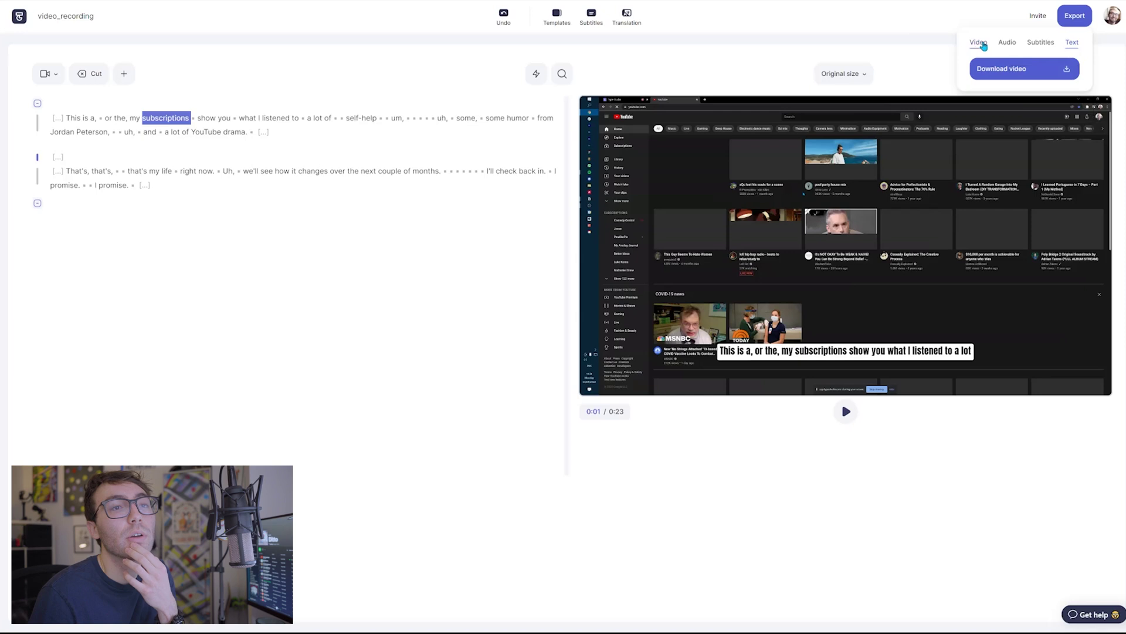
{"action": "left_click", "coordinate": [1022, 75]}
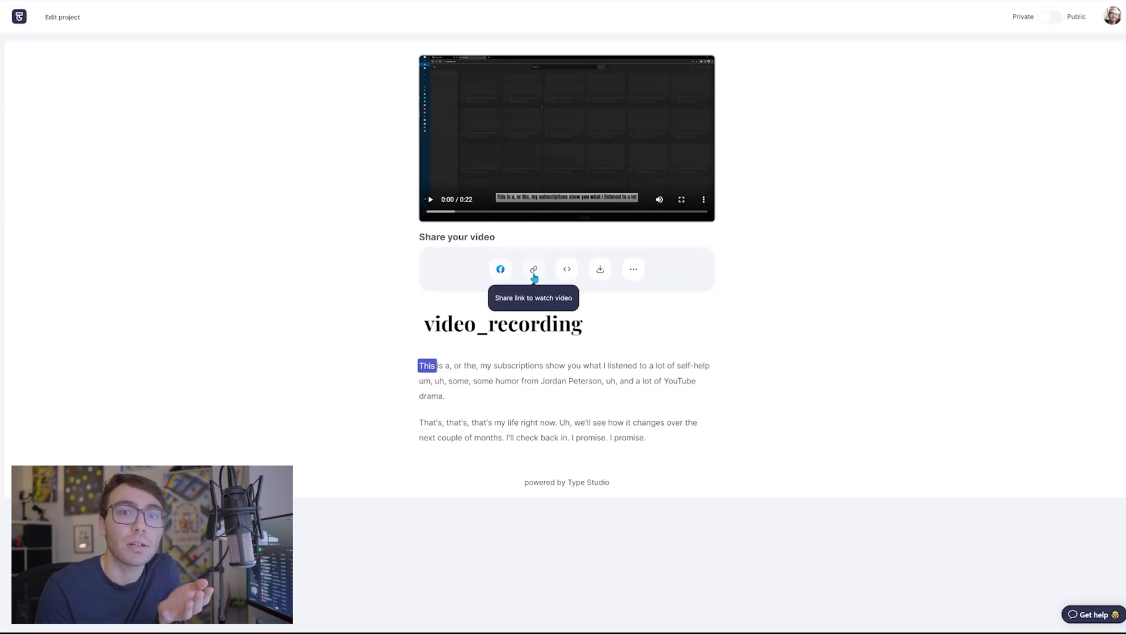
{"action": "left_click", "coordinate": [534, 274]}
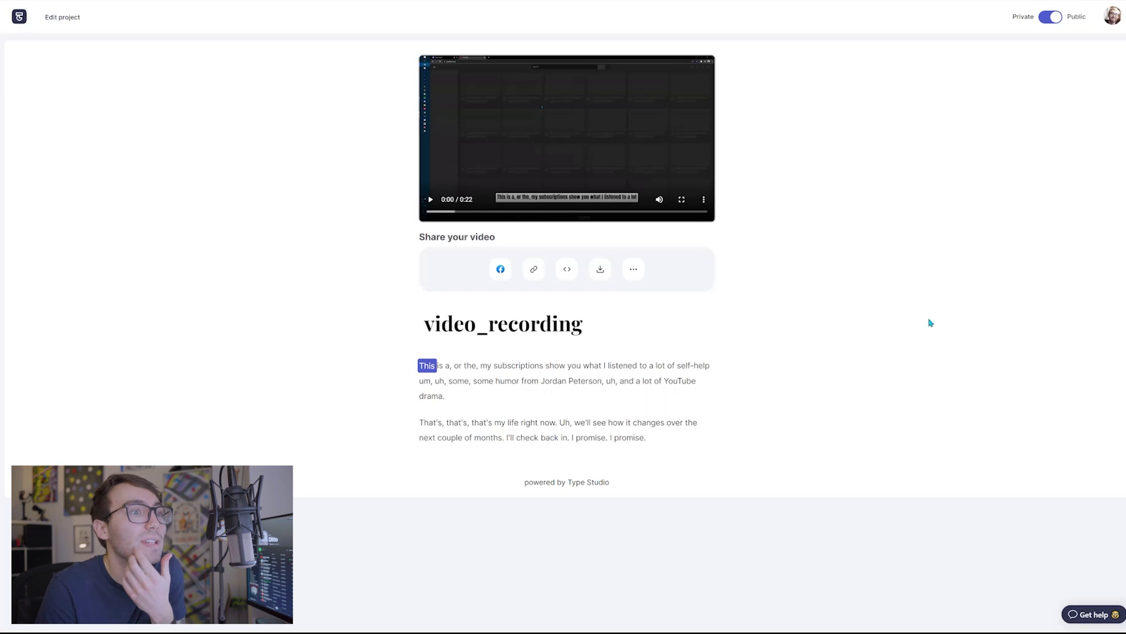
{"action": "left_click", "coordinate": [567, 270]}
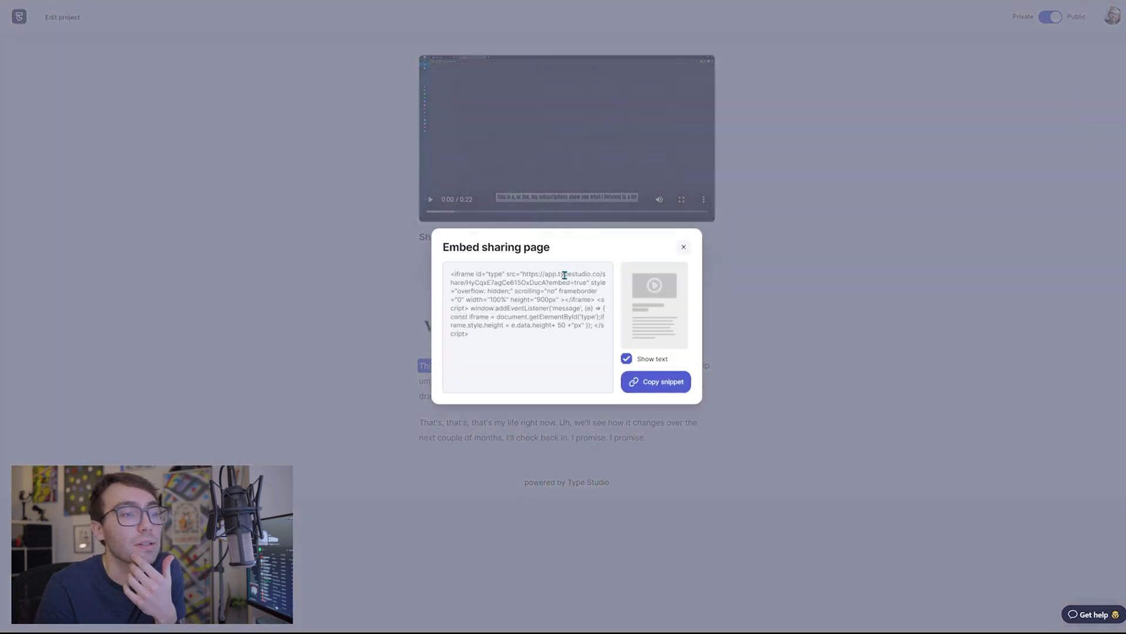
{"action": "left_click", "coordinate": [684, 248]}
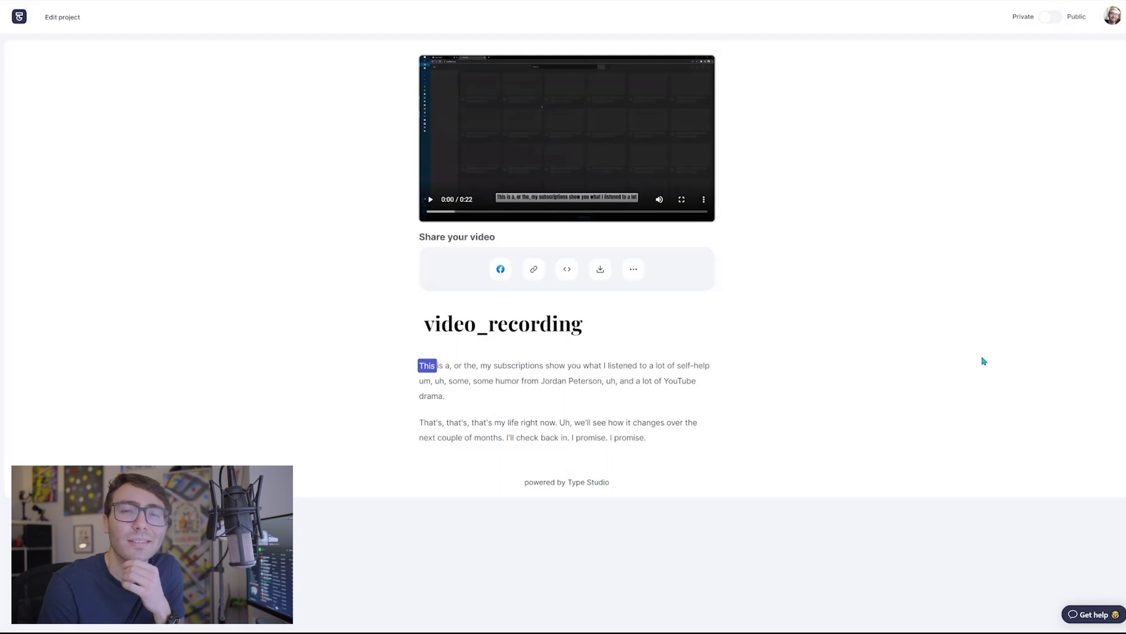